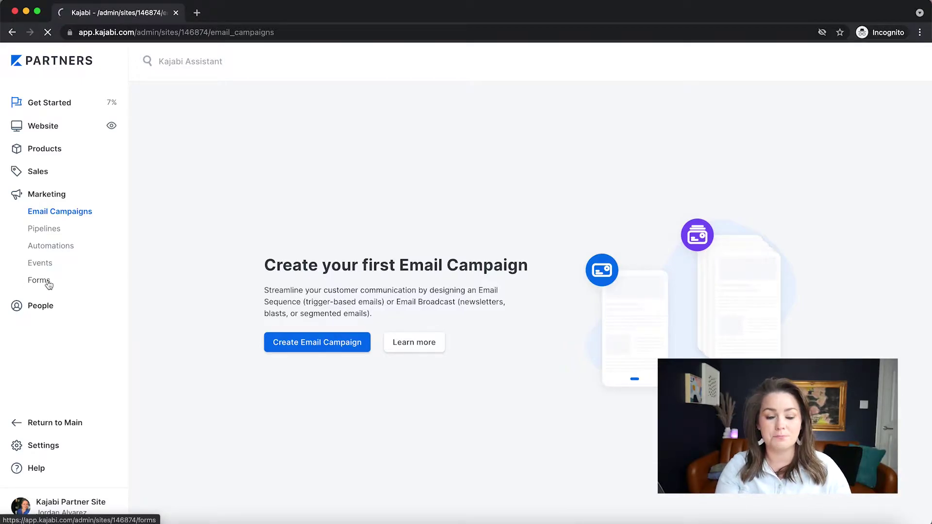
Go to Marketing > Forms to view the existing forms
left_click(45, 285)
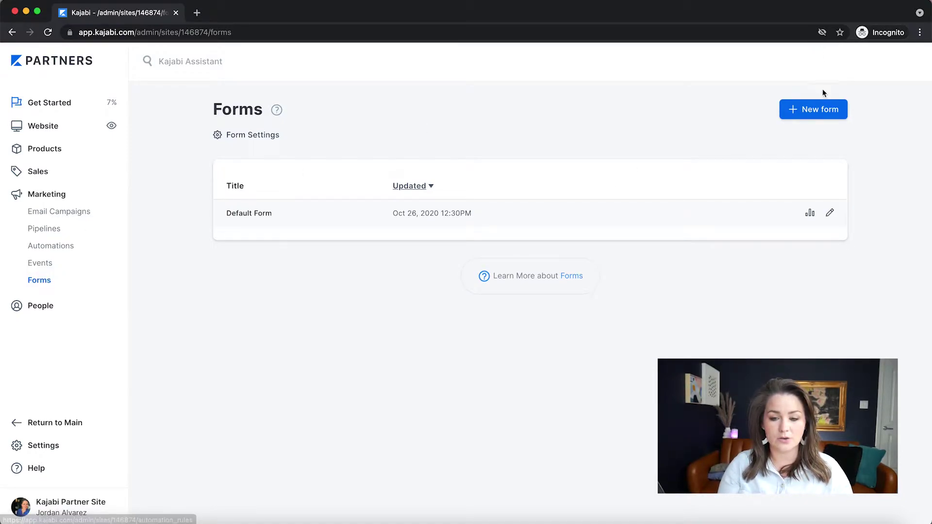
Add a form titled 'Lead Magnet - Title of Lead Magnet', fixing the typos, and save it
left_click(812, 110)
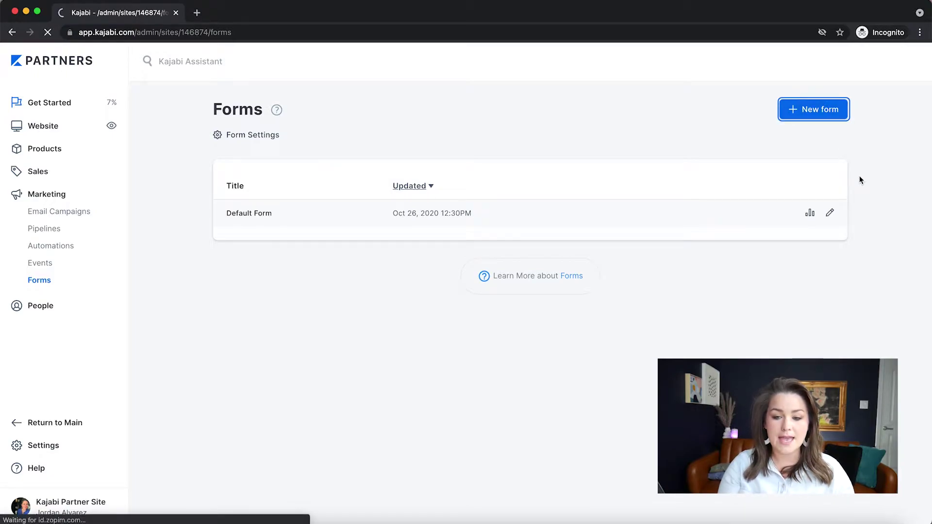
left_click(550, 201)
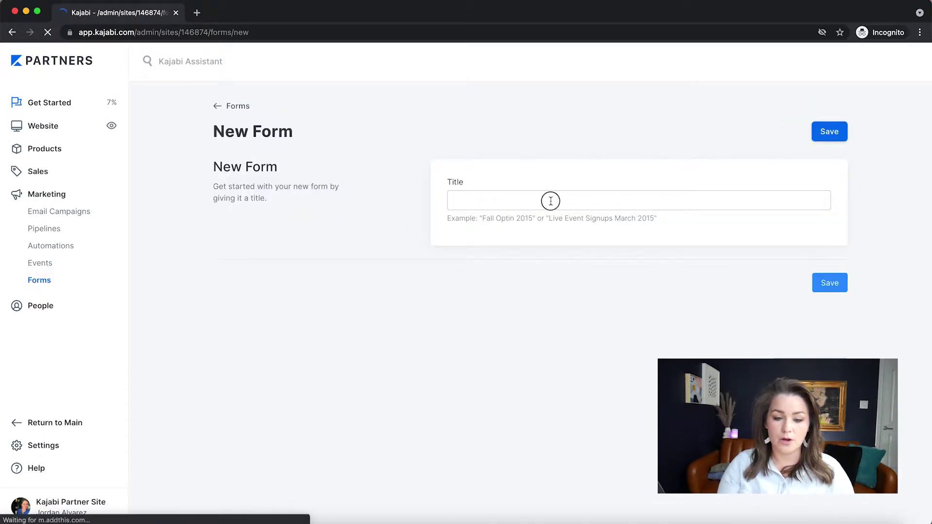
type("Lead magenet")
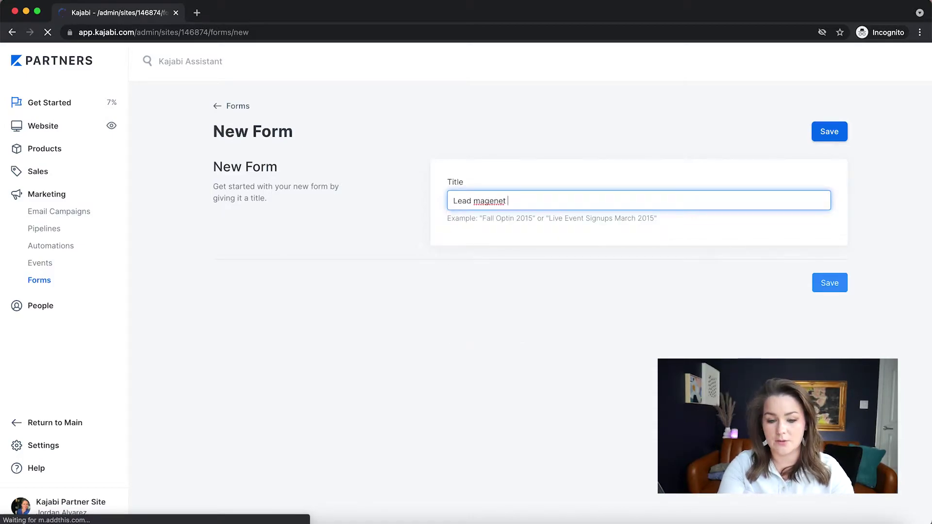
key("BackSpace")
key("BackSpace")
key("BackSpace")
key("BackSpace")
key("BackSpace")
key("BackSpace")
key("BackSpace")
key("BackSpace")
type("Magnet - T")
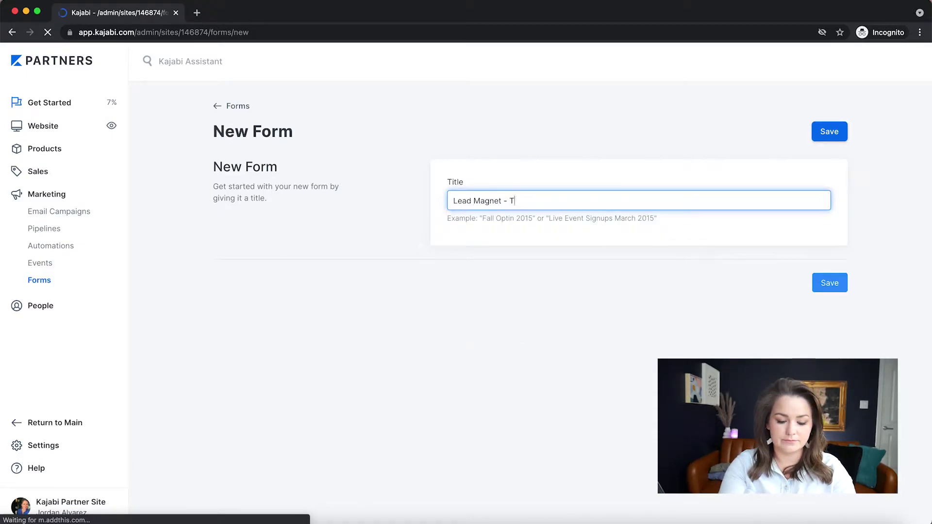
type("Itle of Lead Magnet")
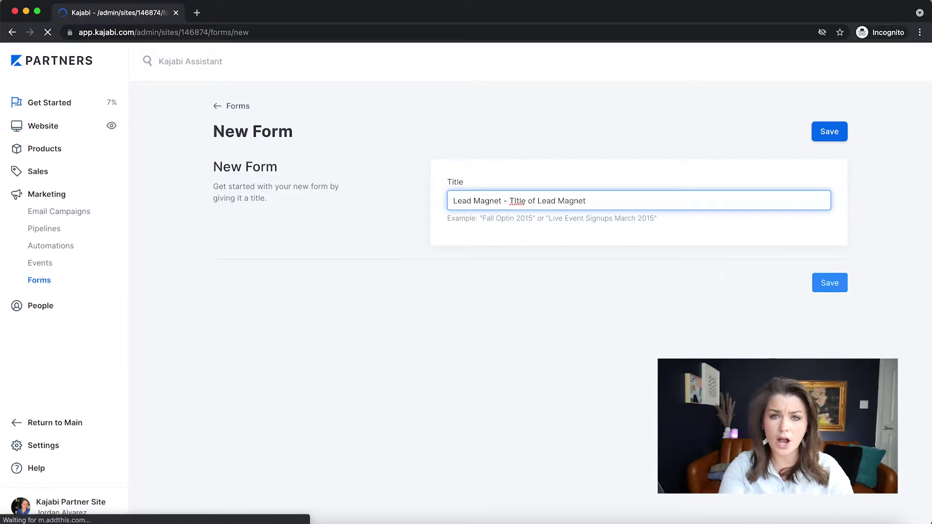
key("Left")
key("Left")
key("Left")
key("Left")
key("Left")
key("Left")
key("Left")
key("Left")
key("Left")
key("Left")
key("Left")
key("Left")
key("Left")
key("Left")
key("Left")
key("Left")
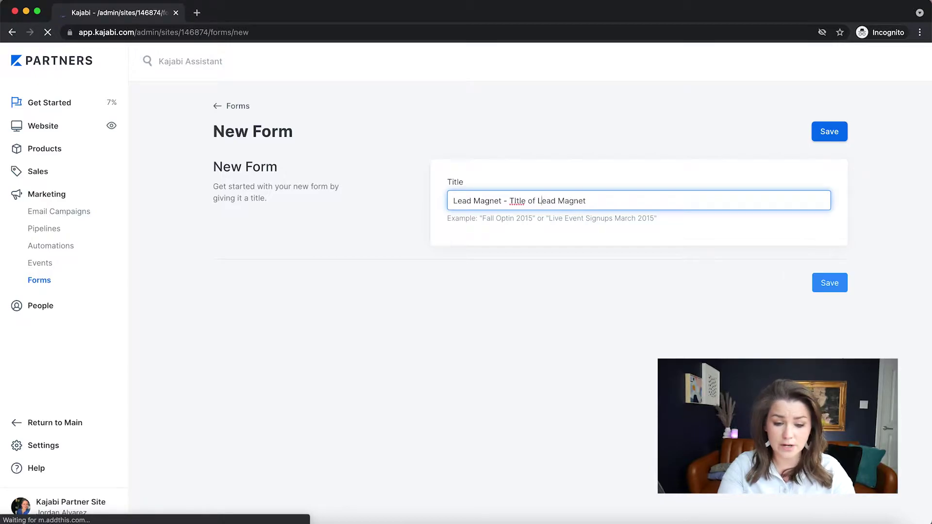
key("Left")
key("Left")
key("Left")
key("BackSpace")
type("i")
key("Return")
Add a new form-submission automation from the Automations area of the form
scroll(537, 354, "down", 1)
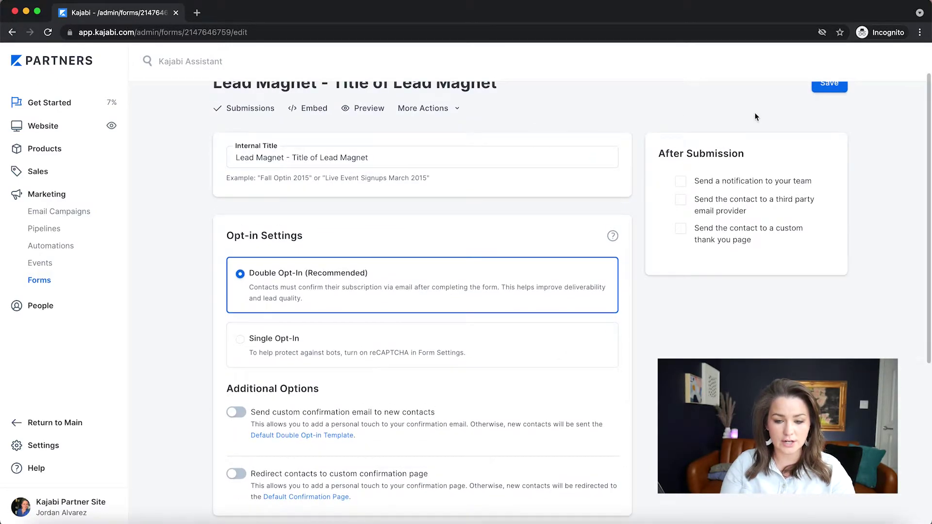
scroll(613, 421, "down", 5)
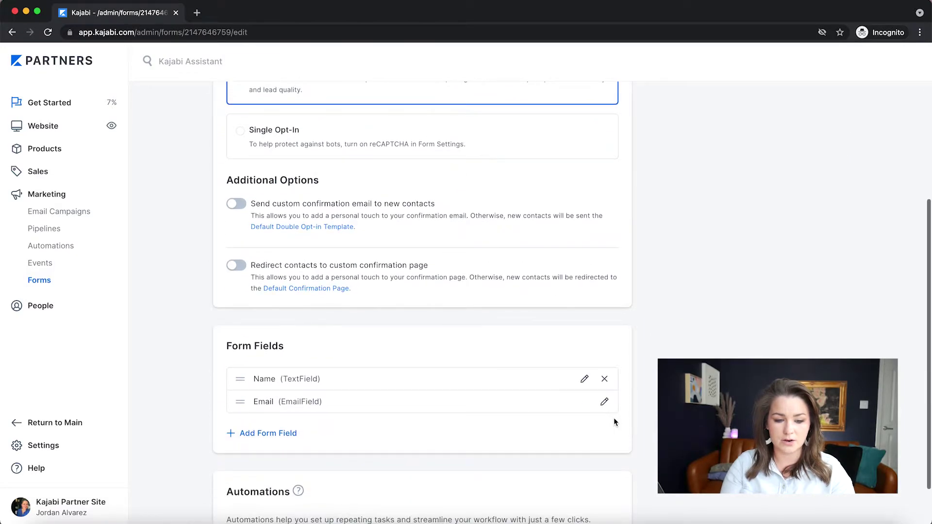
scroll(613, 418, "down", 1)
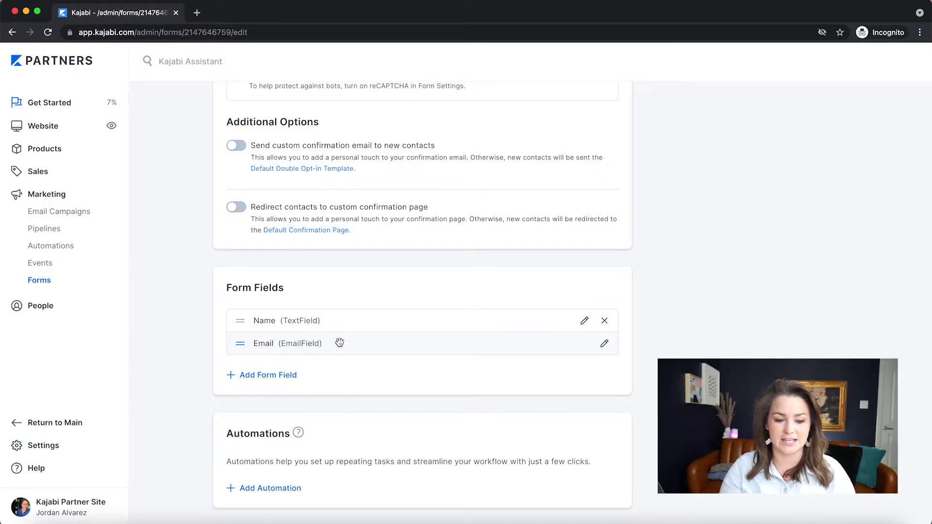
scroll(490, 233, "up", 6)
scroll(490, 234, "down", 3)
scroll(489, 234, "down", 3)
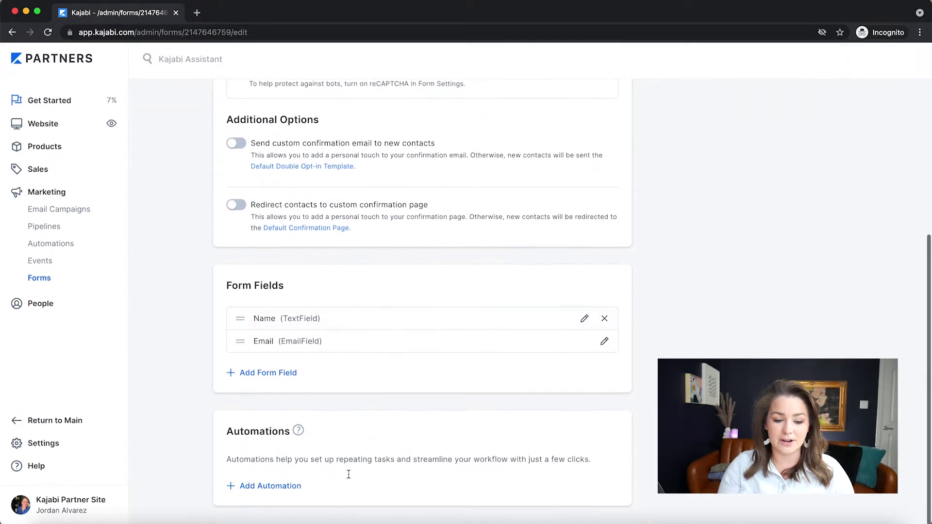
left_click(277, 487)
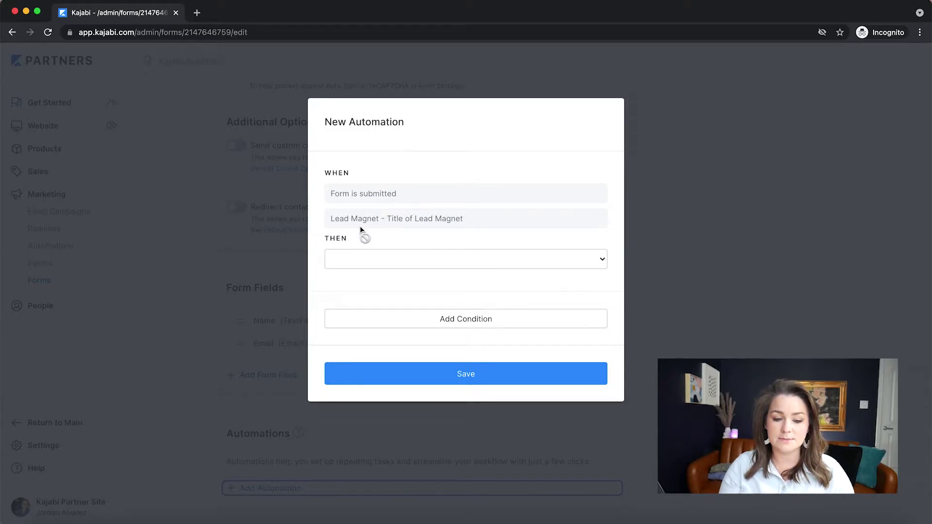
Set the automation action to Add a tag with a newly created 'Lead magnet' tag and save
left_click(416, 260)
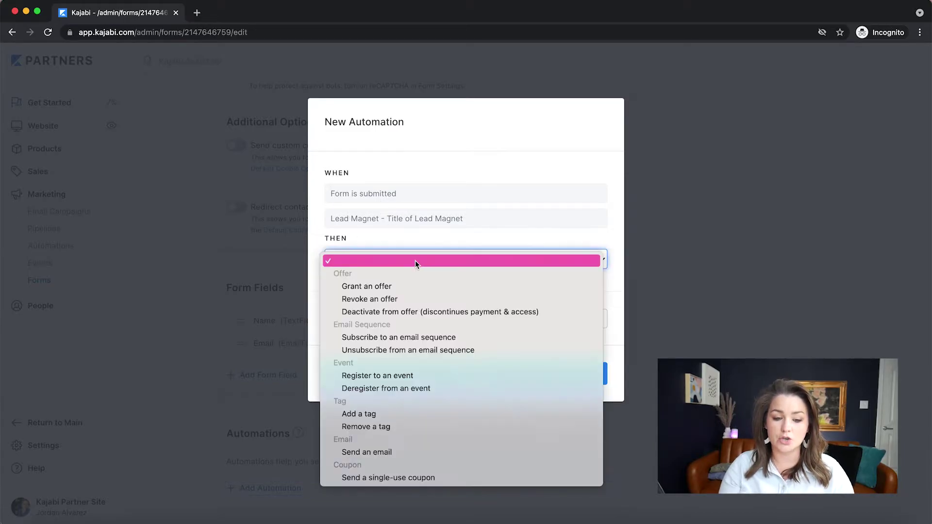
left_click(407, 414)
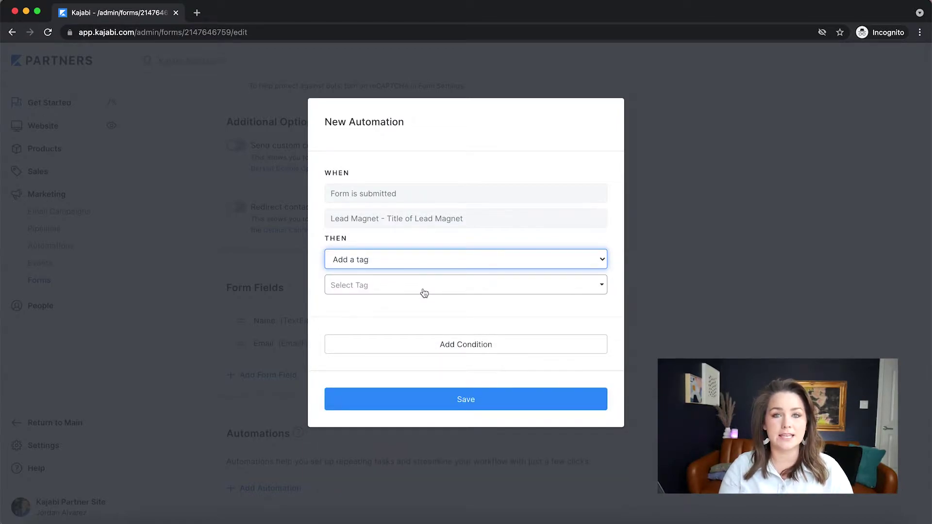
left_click(424, 292)
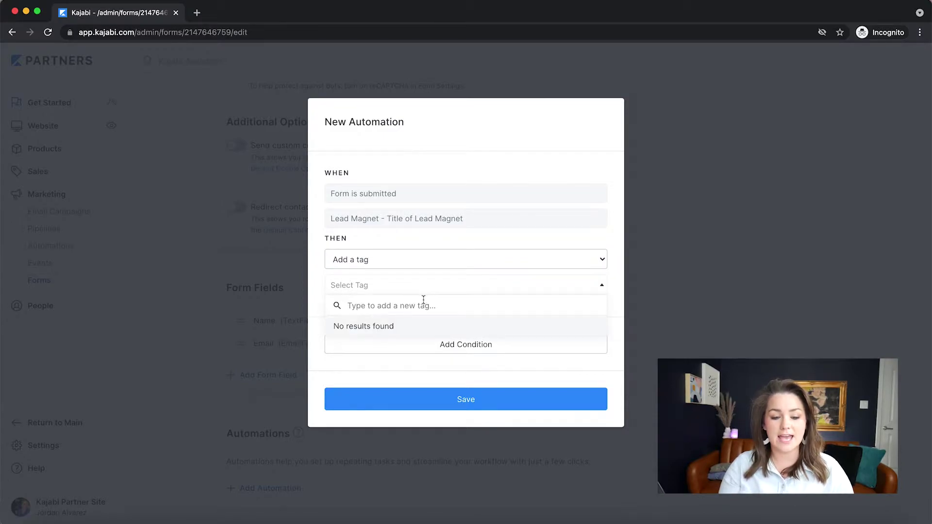
type("Lead magnet")
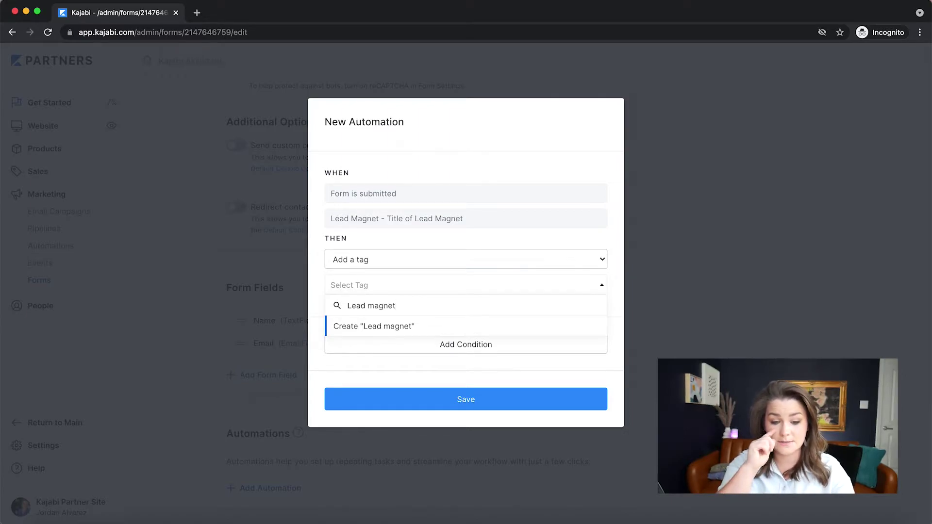
key("Return")
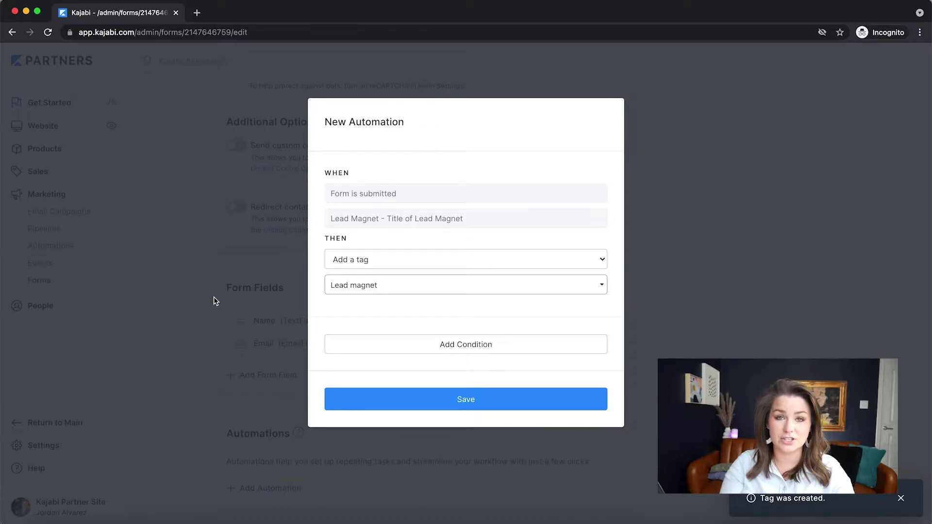
left_click(420, 395)
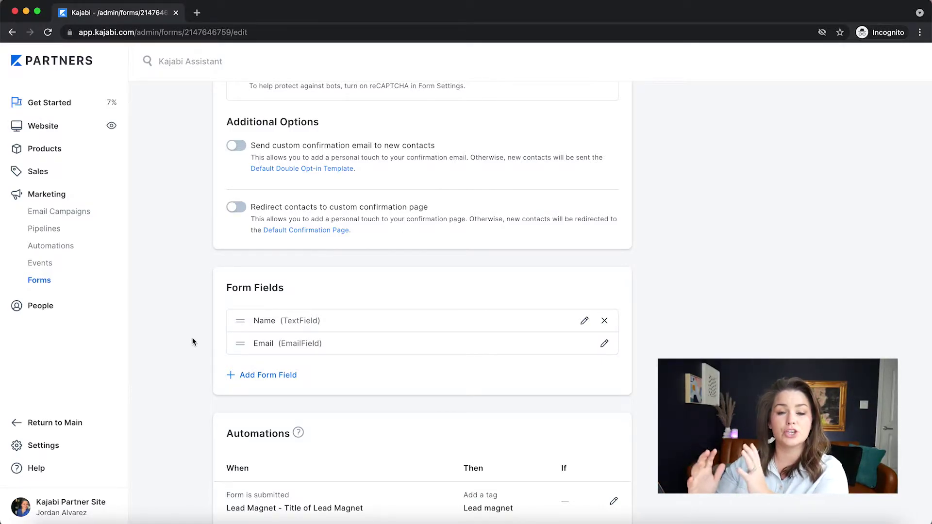
Save the form's changes and go to the Website Design page
scroll(193, 342, "down", 2)
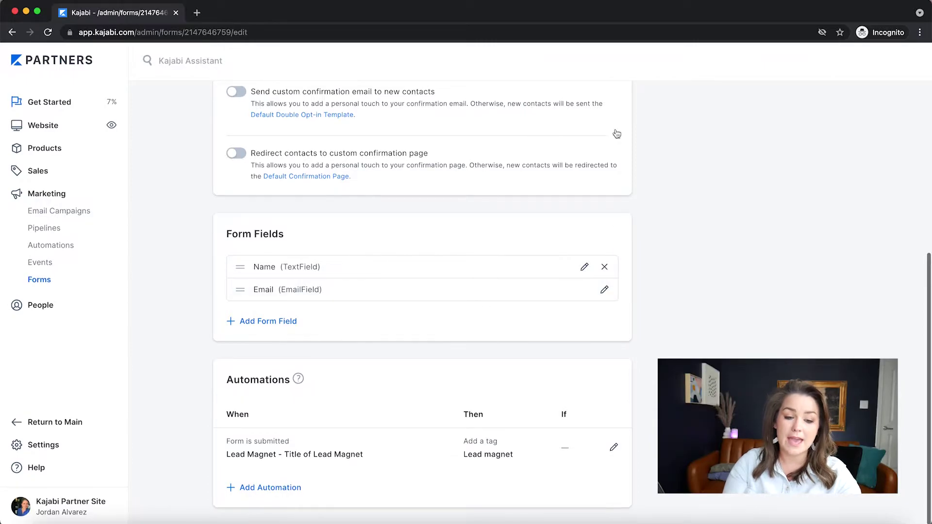
scroll(450, 344, "up", 10)
left_click(839, 132)
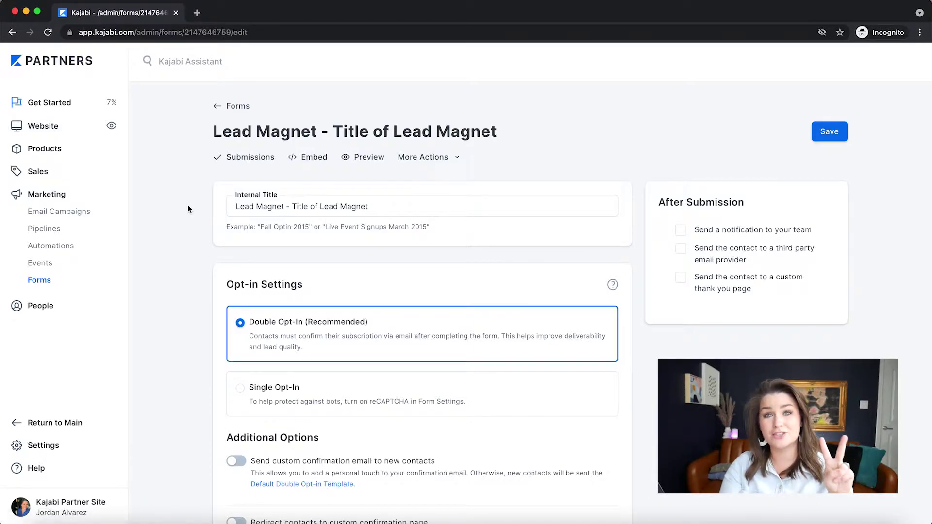
left_click(45, 149)
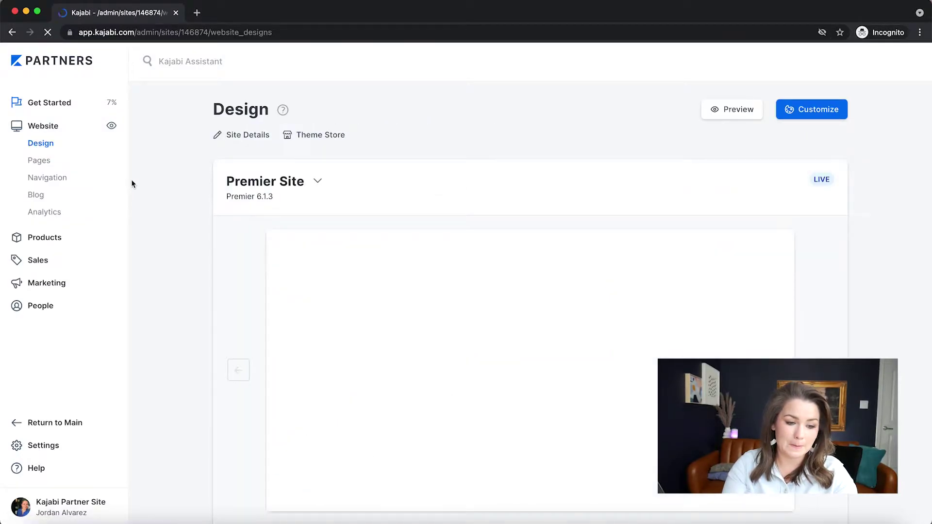
Dismiss the Pages tour tip and start a new page from the Landing tab
left_click(35, 160)
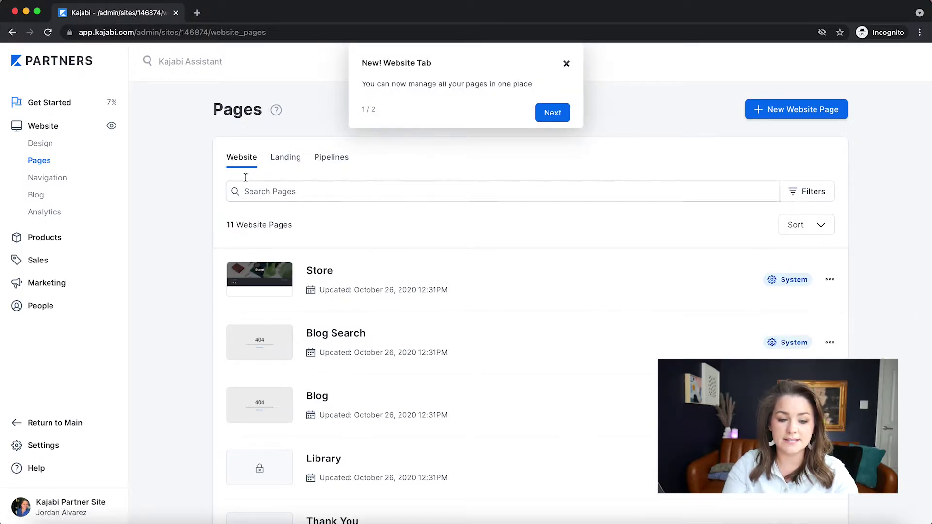
left_click(567, 64)
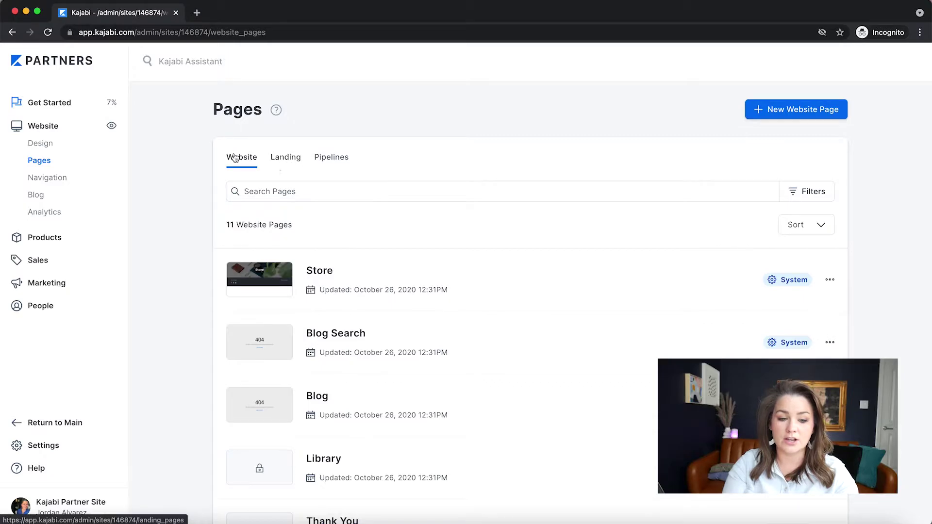
left_click(280, 160)
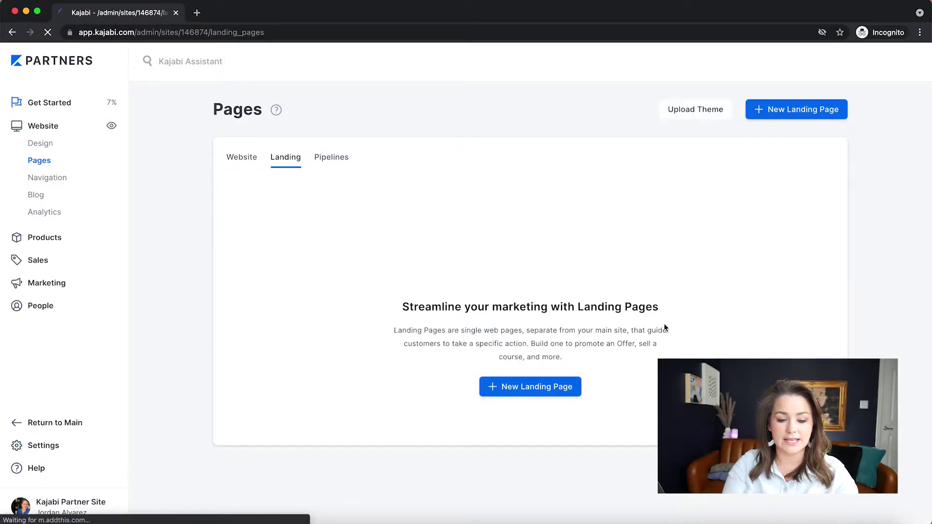
left_click(561, 390)
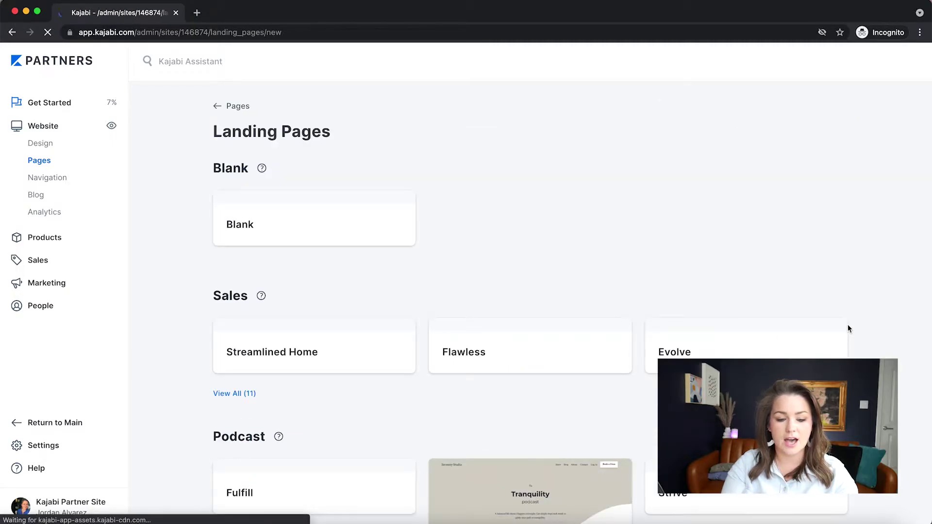
Create a landing page named 'Lead Magnet' from the Fulfill template
scroll(848, 324, "down", 6)
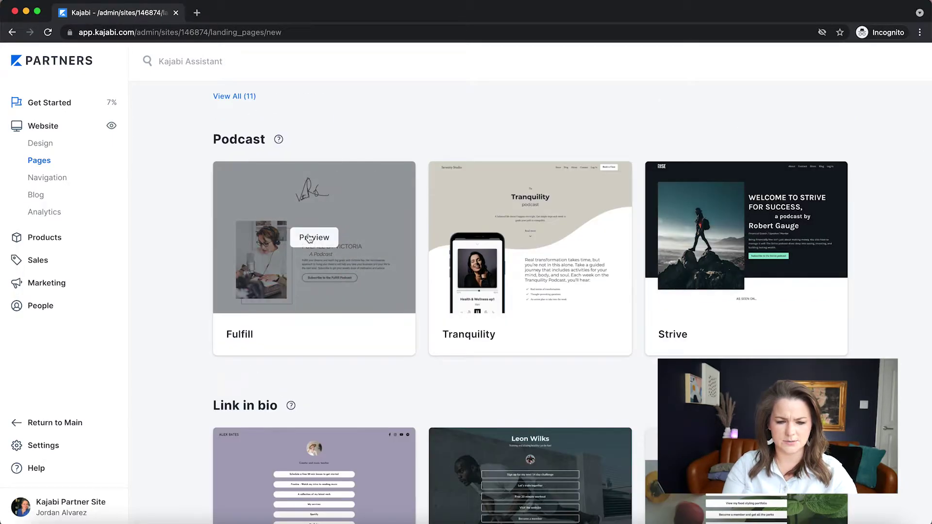
left_click(244, 335)
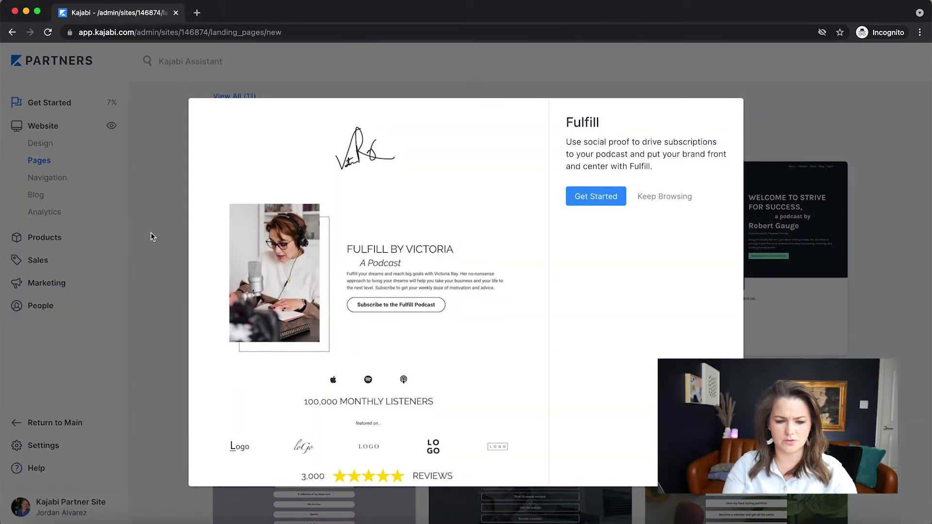
left_click(596, 196)
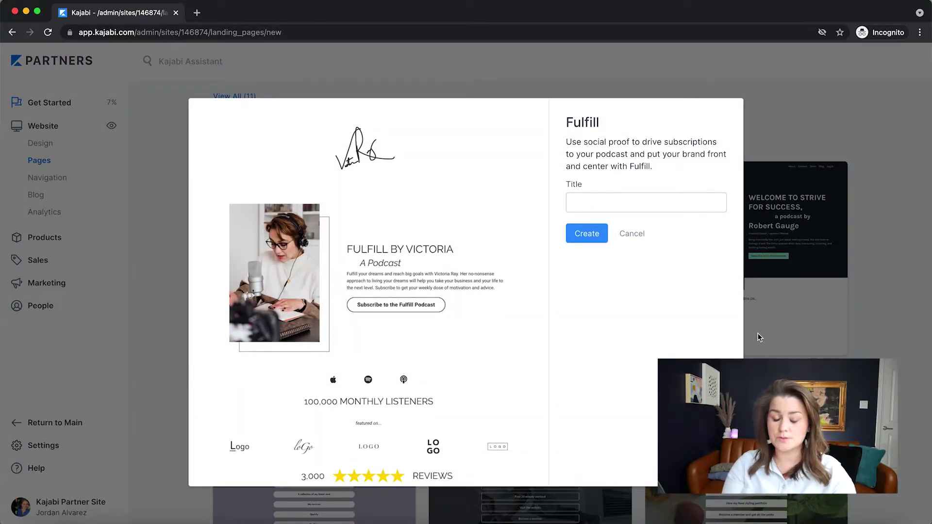
left_click(617, 201)
type("Lead")
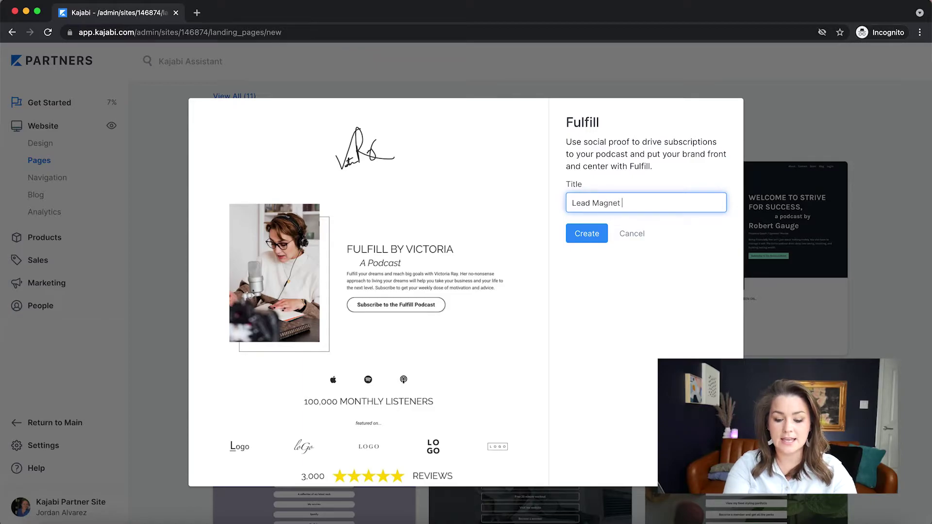
type(" Magnet")
key("Return")
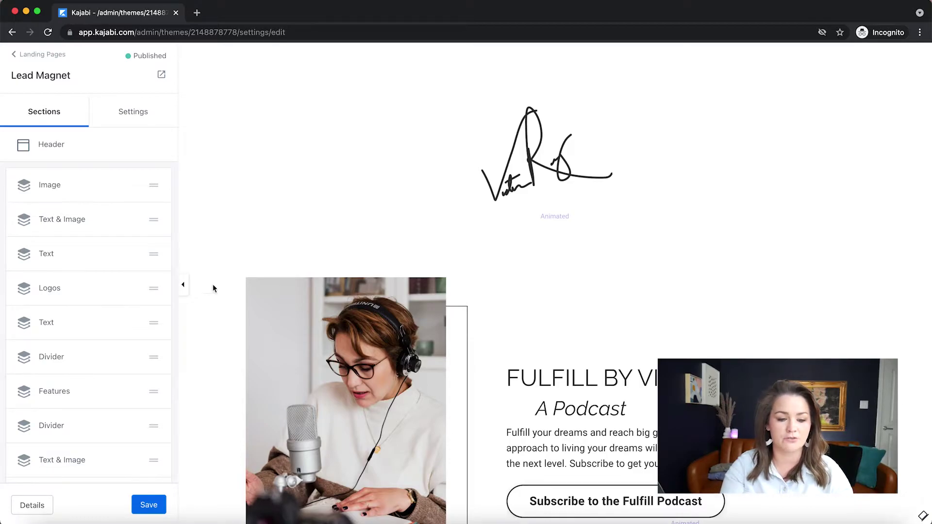
scroll(582, 291, "down", 7)
scroll(656, 356, "down", 20)
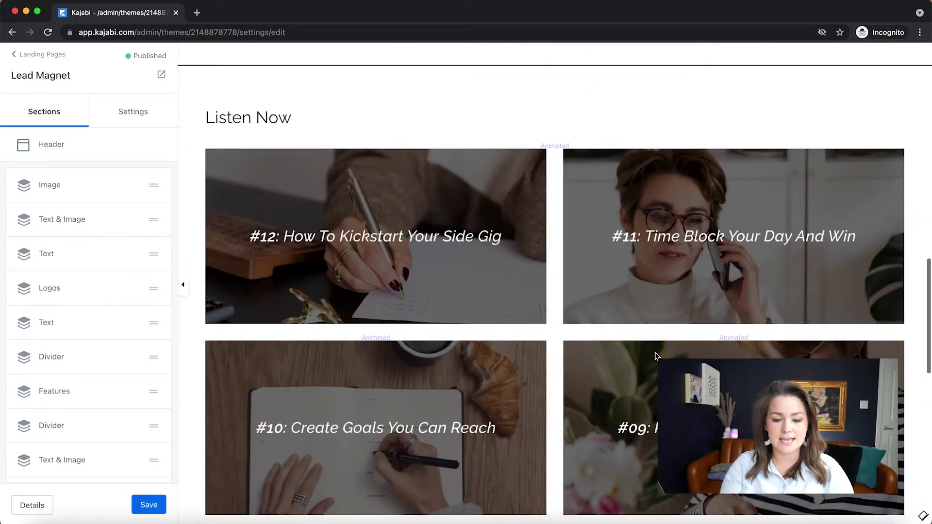
scroll(655, 356, "up", 20)
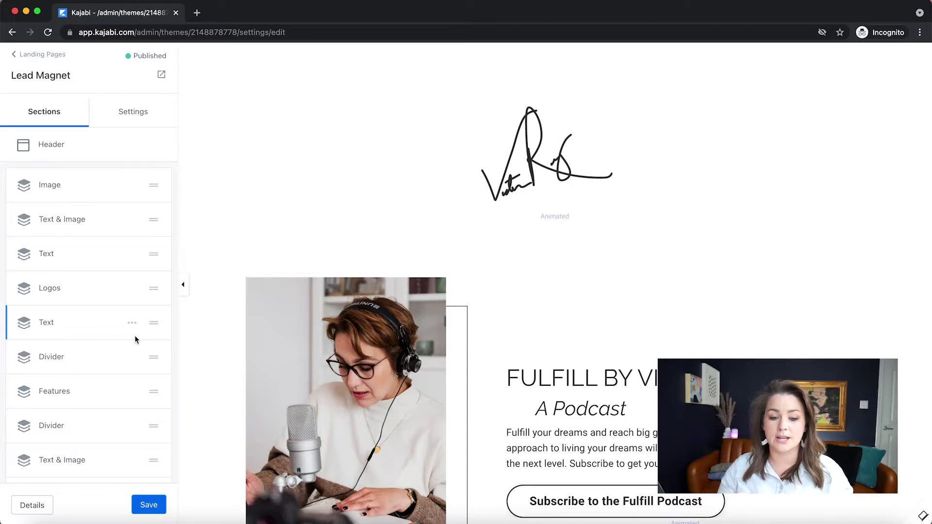
Delete the section containing the signature image
left_click(528, 176)
scroll(100, 452, "down", 8)
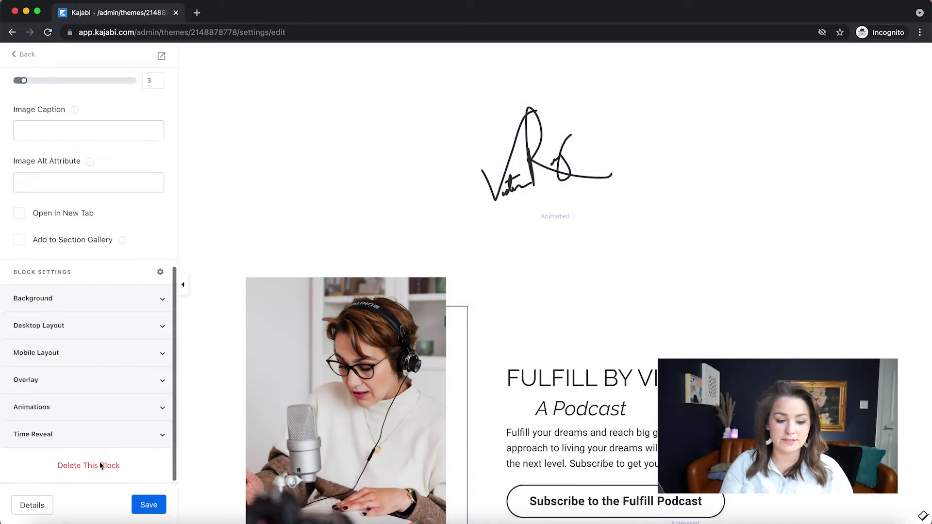
left_click(100, 465)
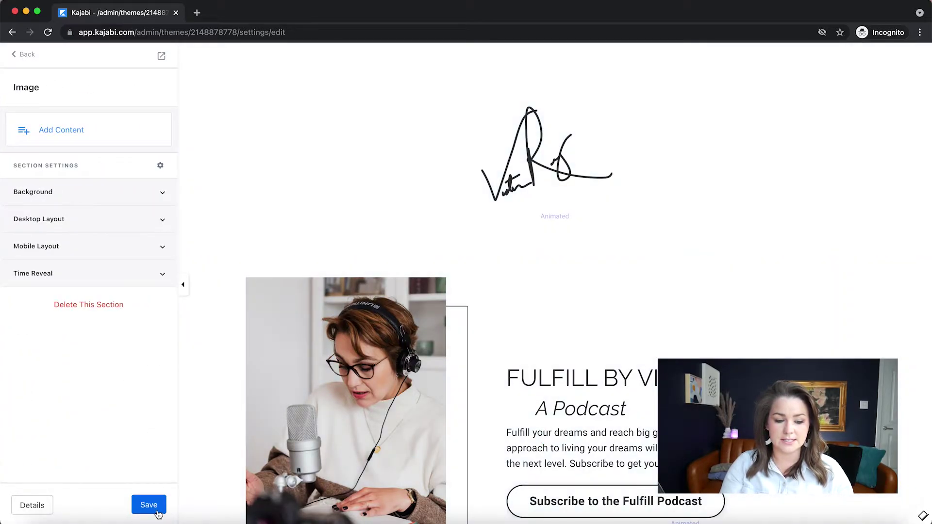
left_click(87, 192)
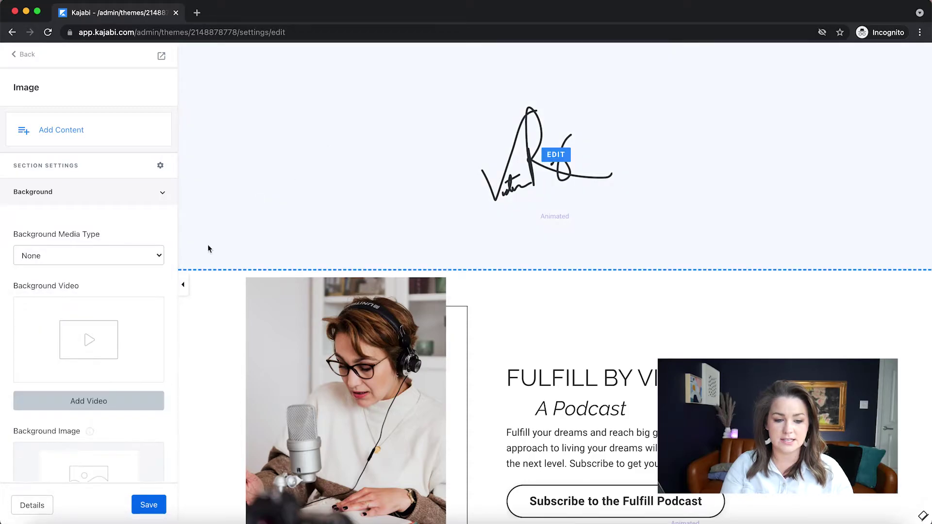
scroll(117, 388, "down", 7)
left_click(111, 466)
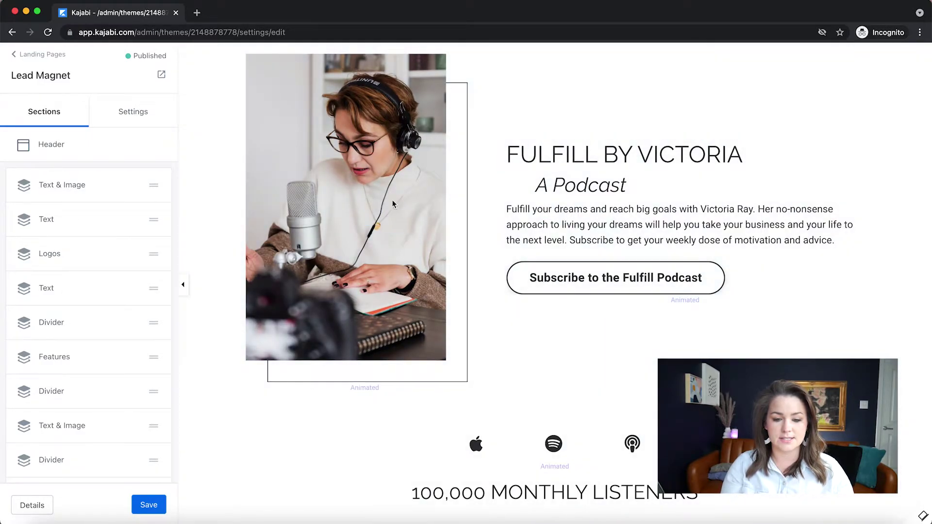
Inspect the Text & Image and Text sections' settings from the section list
left_click(194, 224)
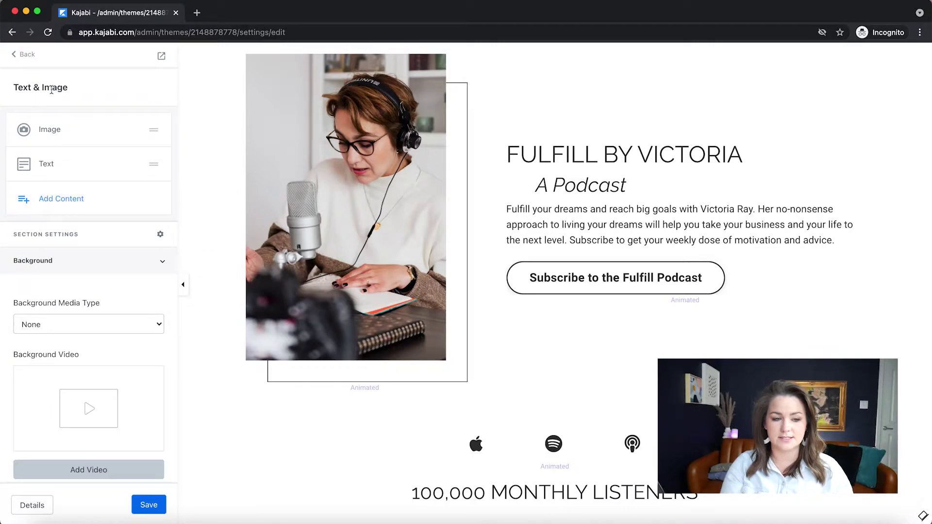
left_click(25, 54)
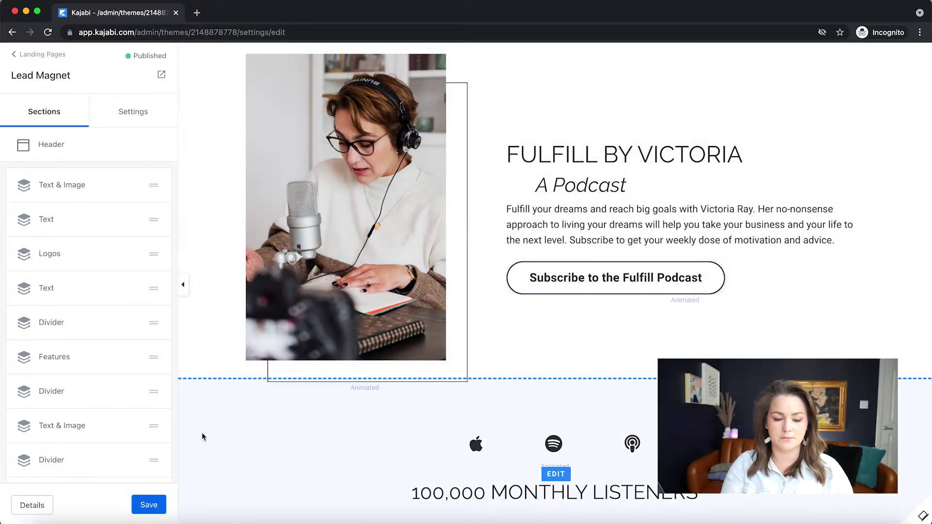
left_click(203, 437)
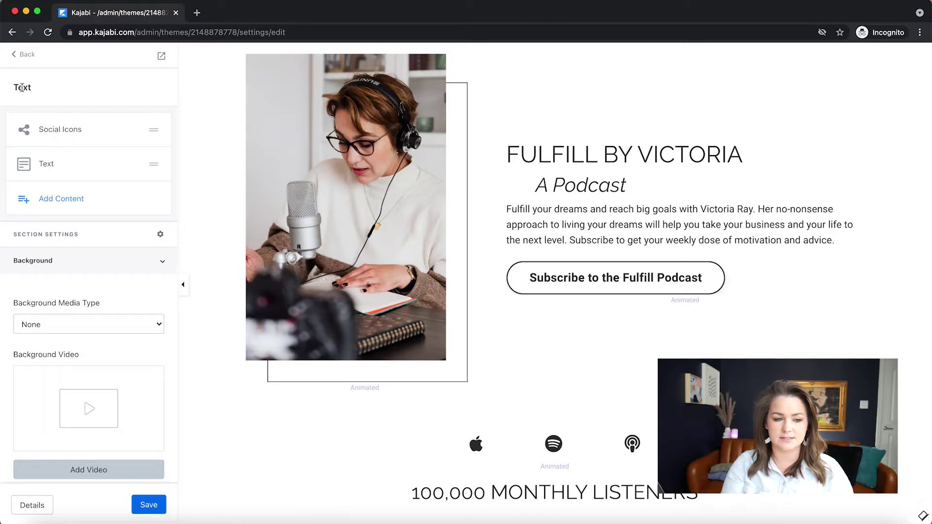
left_click(26, 54)
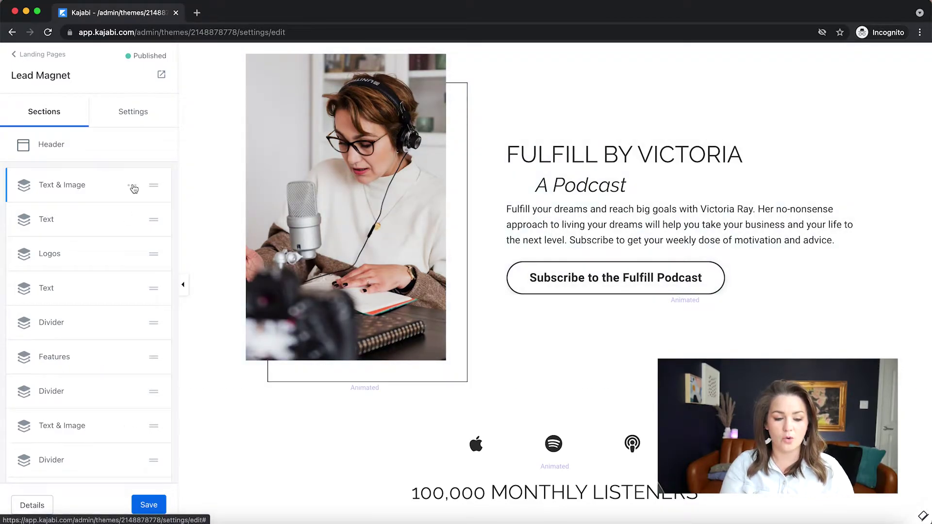
left_click(134, 189)
left_click(130, 185)
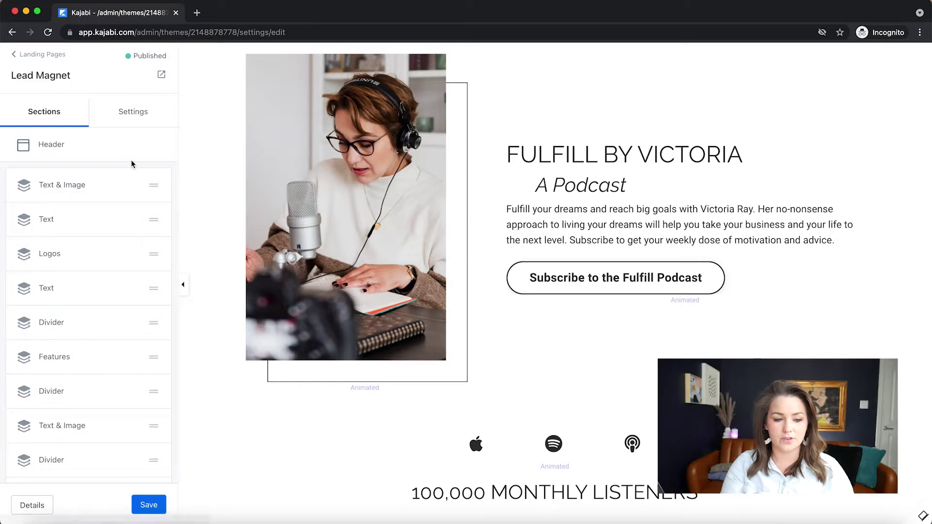
Delete the Text, Logos, second Text, Divider and Features sections
left_click(133, 222)
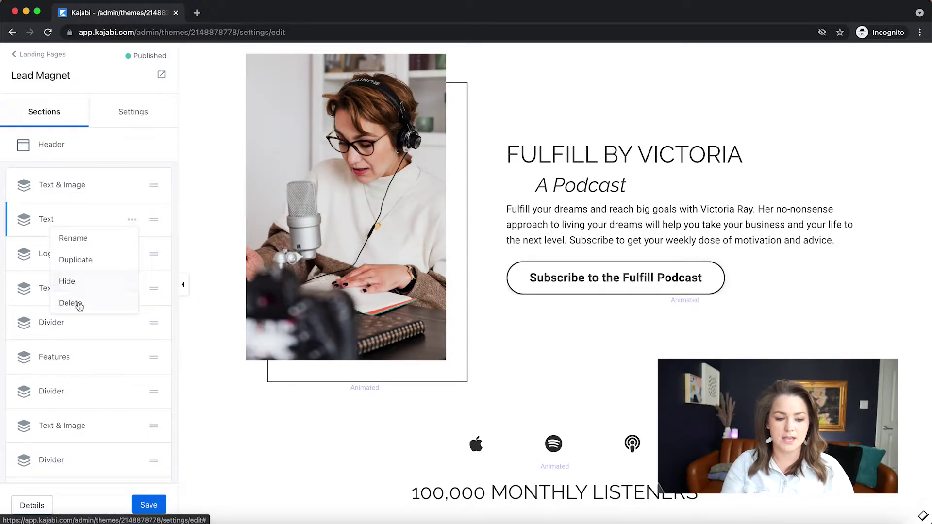
left_click(78, 303)
left_click(132, 220)
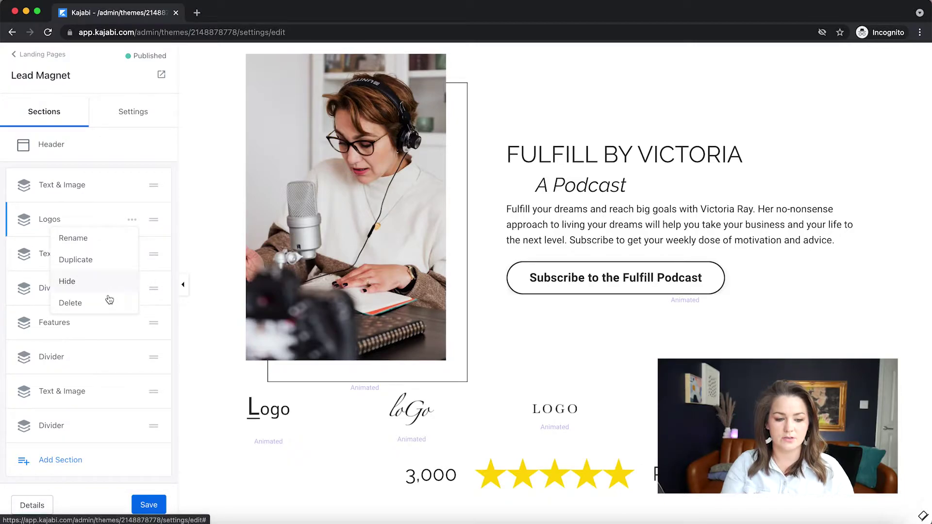
left_click(110, 299)
left_click(131, 221)
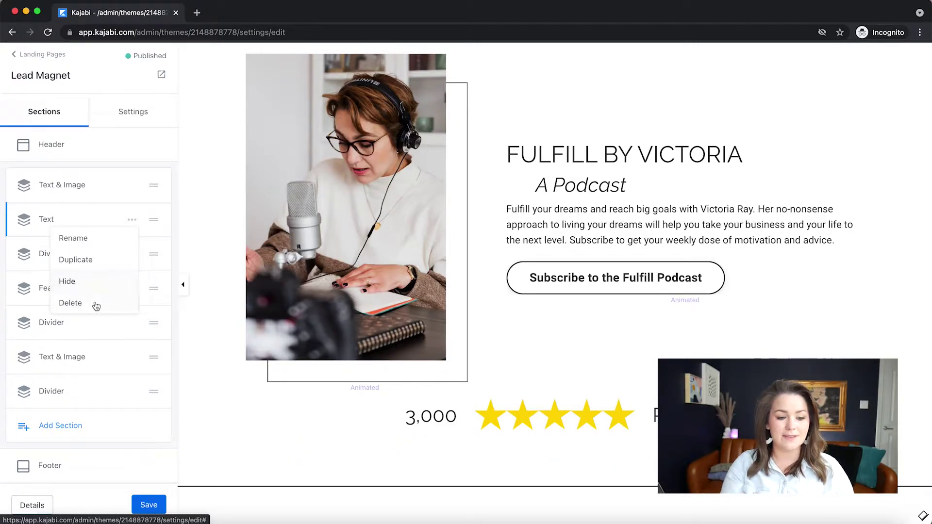
left_click(96, 305)
left_click(132, 220)
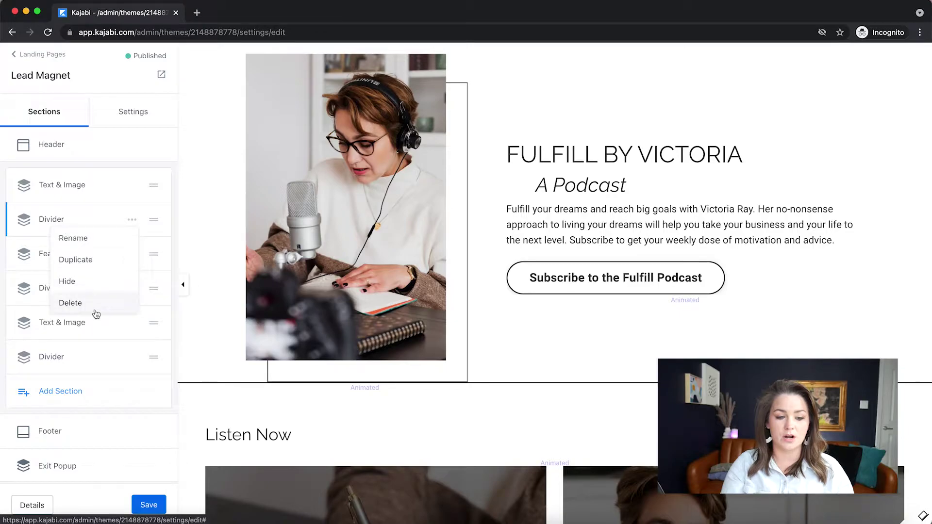
left_click(96, 310)
left_click(132, 220)
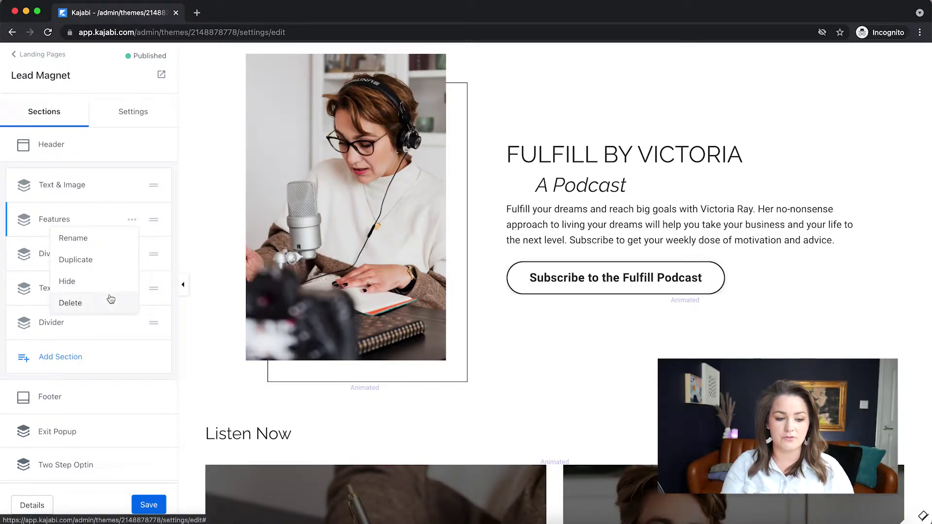
left_click(110, 300)
Delete the remaining Divider sections and the second Text & Image section
left_click(132, 220)
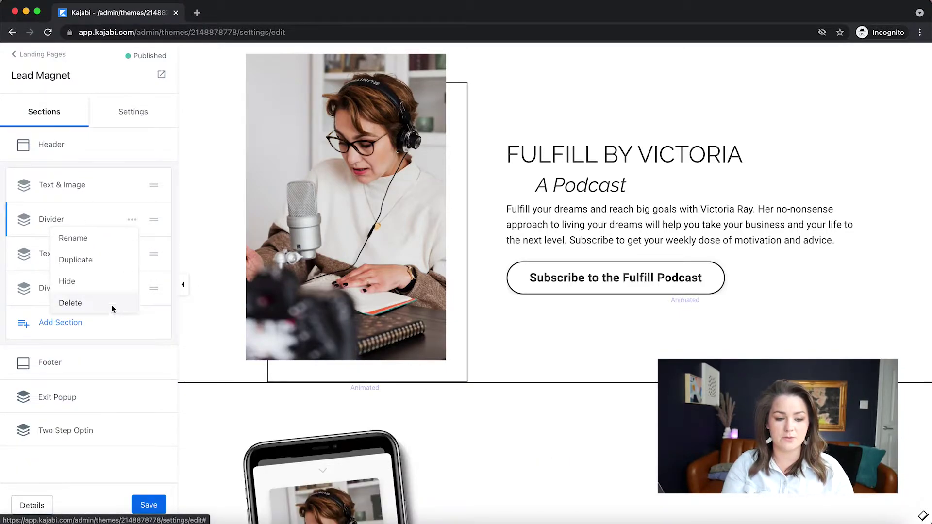
left_click(113, 304)
left_click(132, 221)
left_click(113, 305)
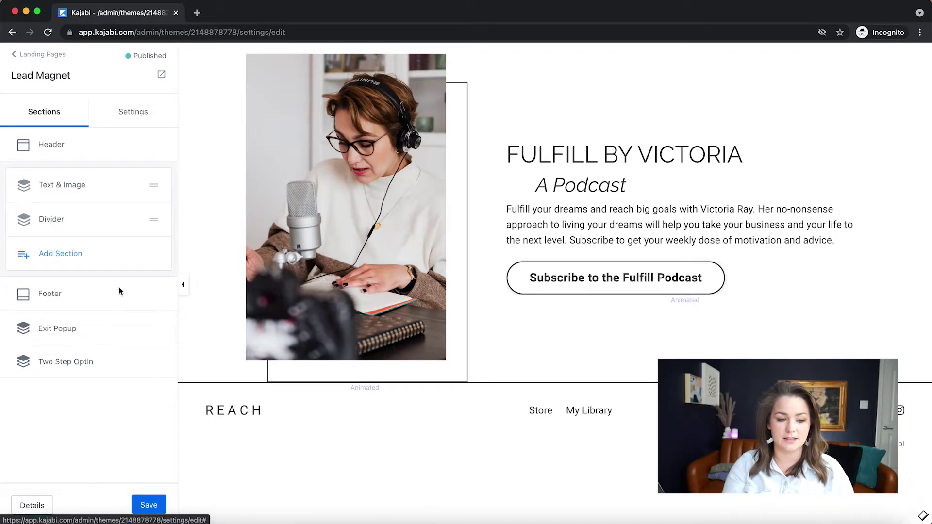
left_click(132, 220)
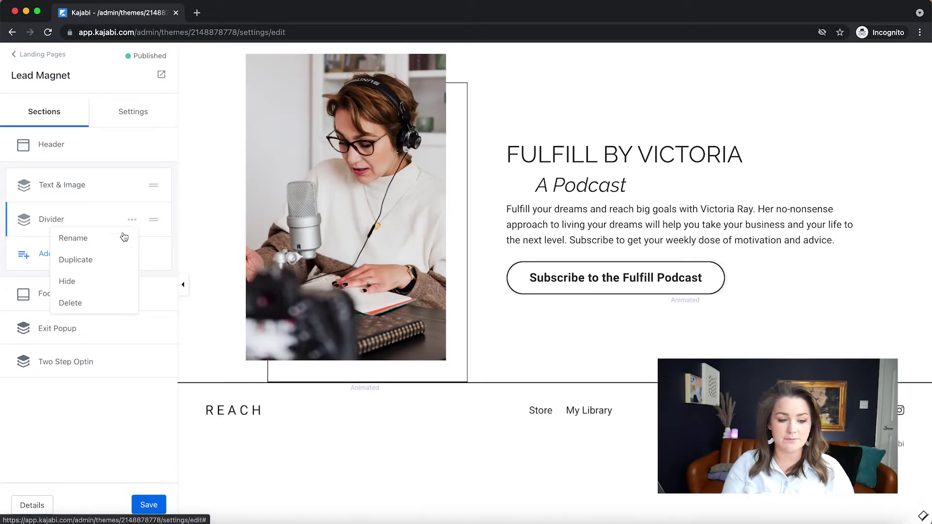
left_click(132, 221)
left_click(131, 220)
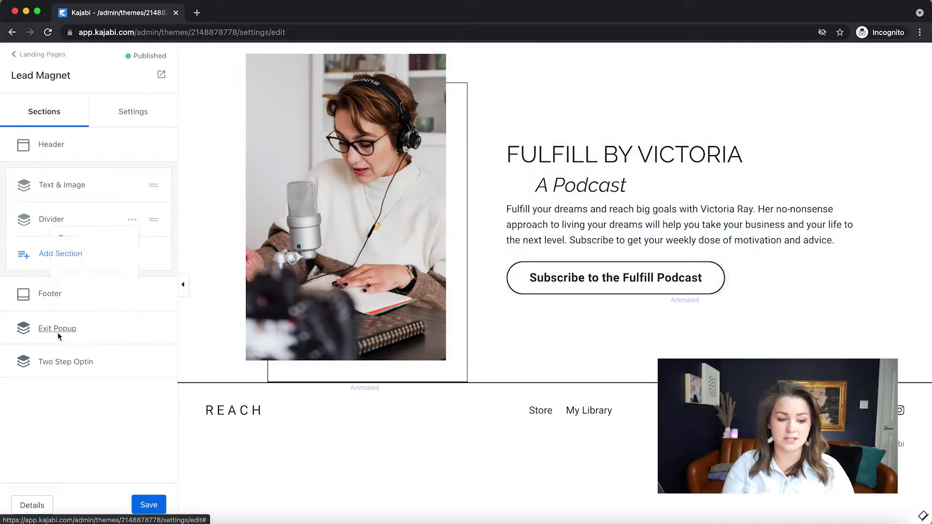
left_click(132, 220)
left_click(132, 220)
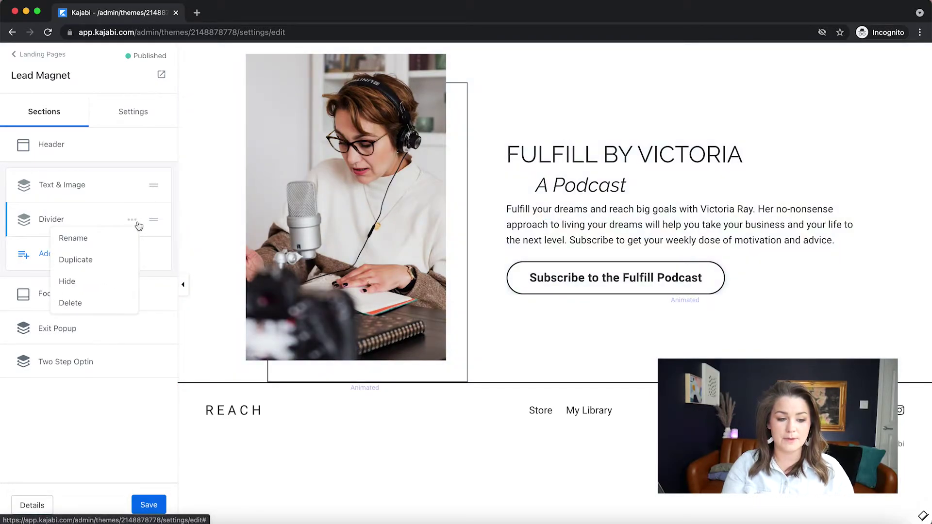
left_click(71, 305)
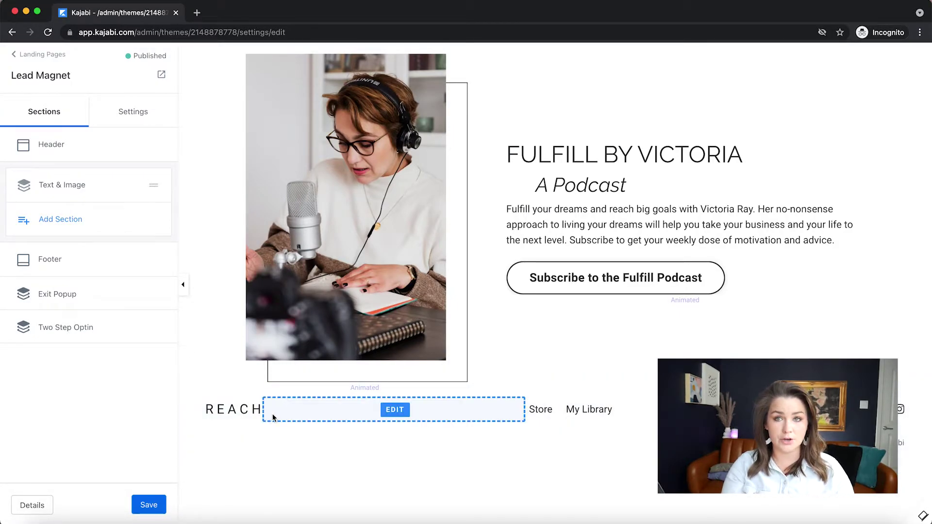
Delete both Link Lists, Copyright and Social Icons from the footer, keeping the REACH logo
left_click(48, 259)
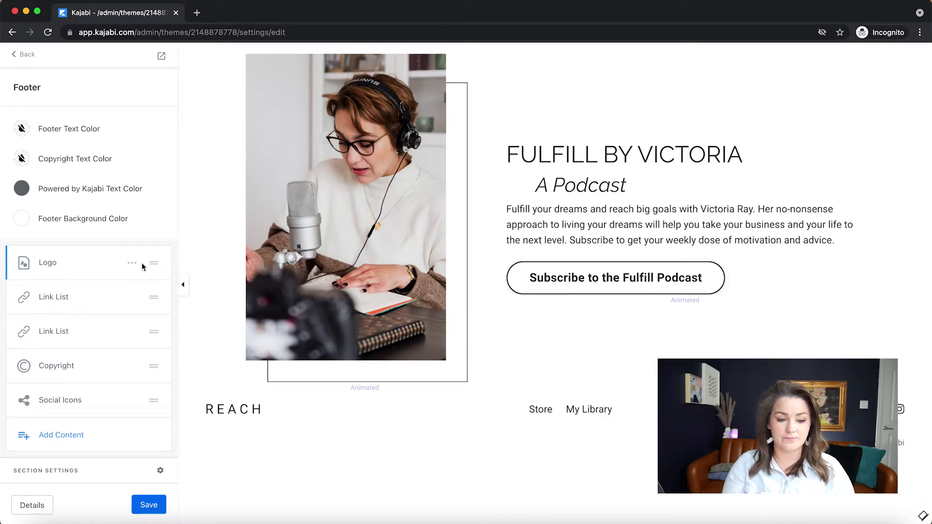
left_click(131, 297)
left_click(67, 383)
left_click(133, 298)
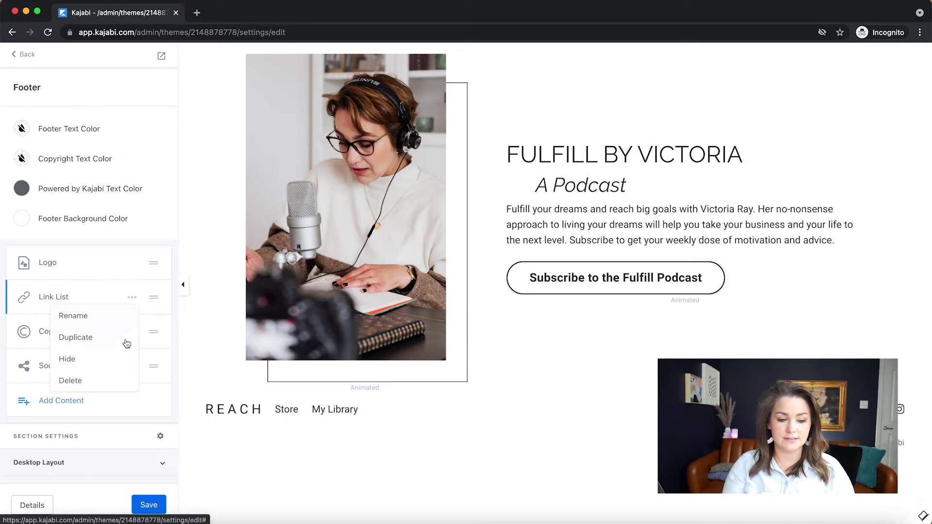
left_click(111, 380)
left_click(131, 297)
left_click(92, 384)
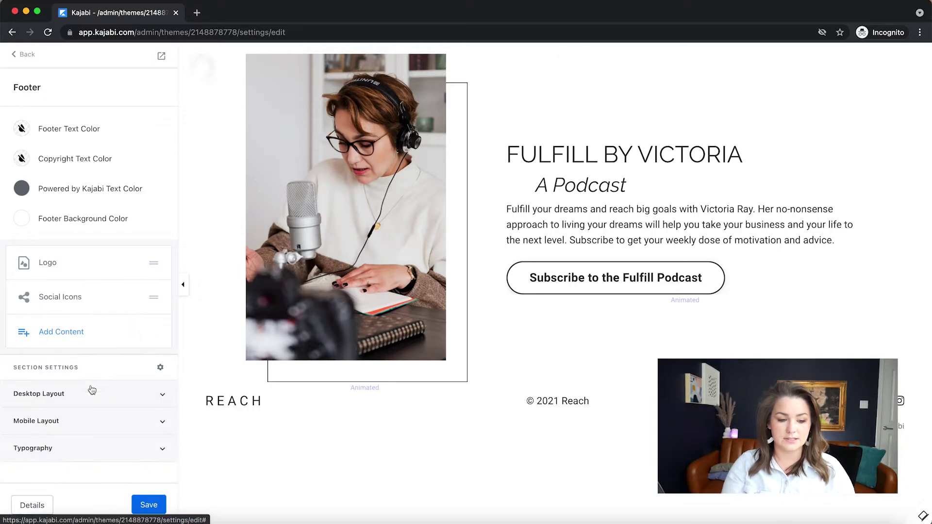
left_click(130, 298)
left_click(100, 379)
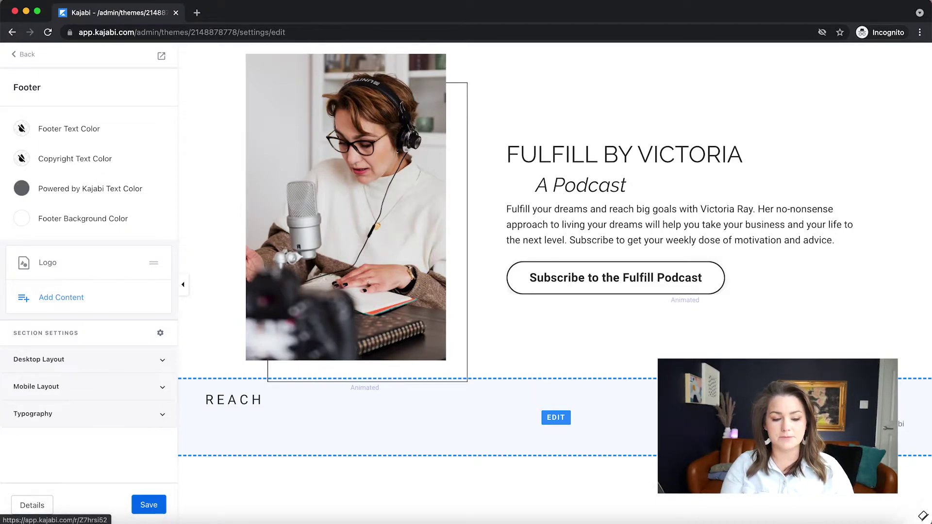
left_click(27, 61)
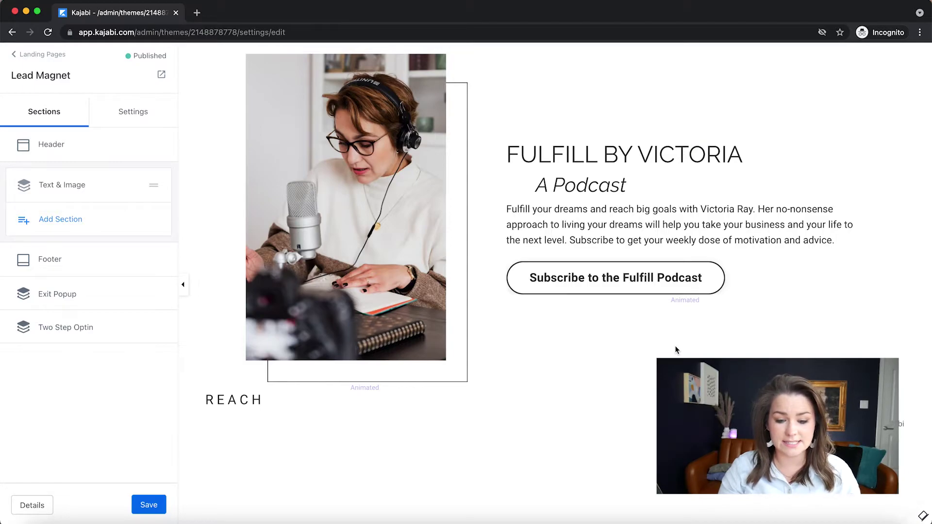
Uncheck Include CTA on the podcast text block, save, and start adding a new block
left_click(615, 157)
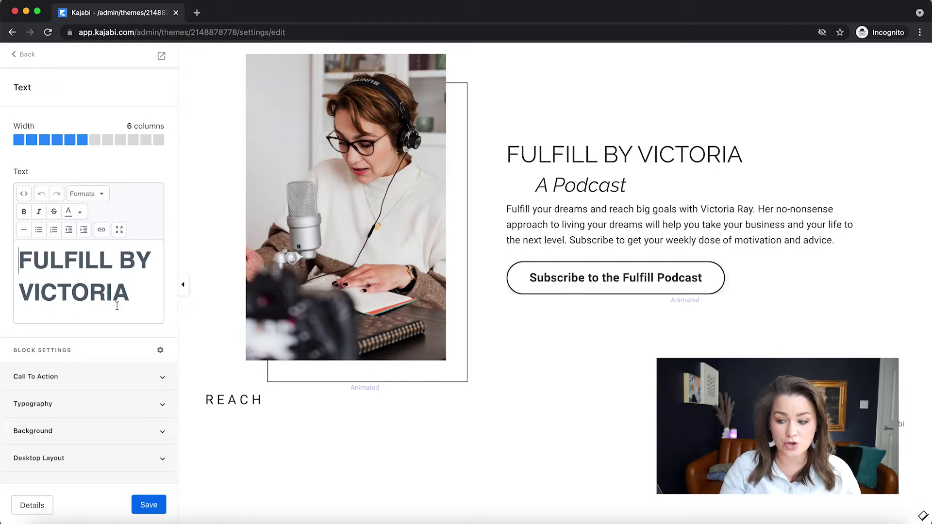
scroll(117, 305, "down", 5)
left_click(57, 377)
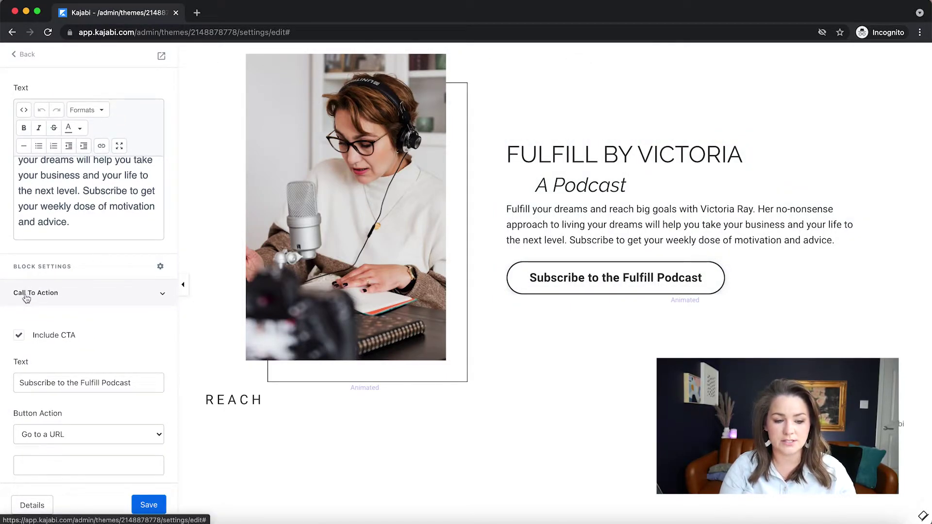
left_click(19, 335)
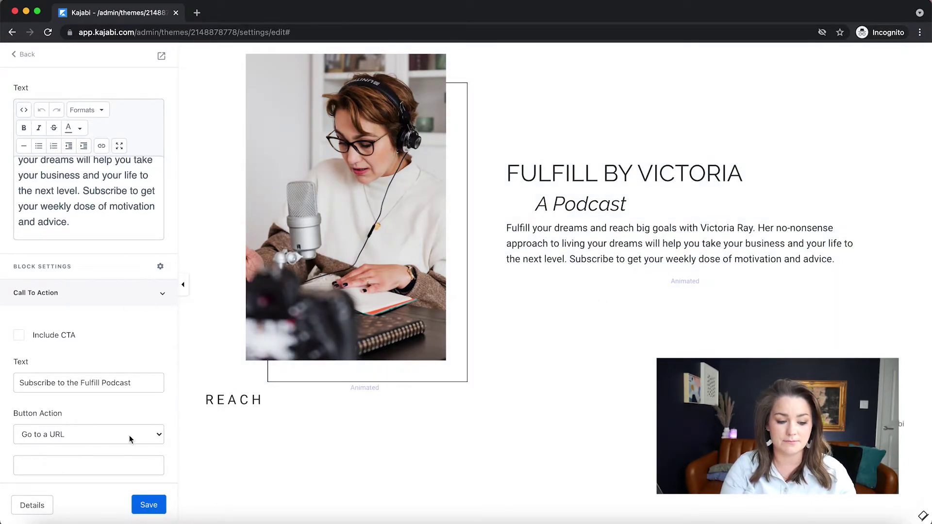
left_click(147, 506)
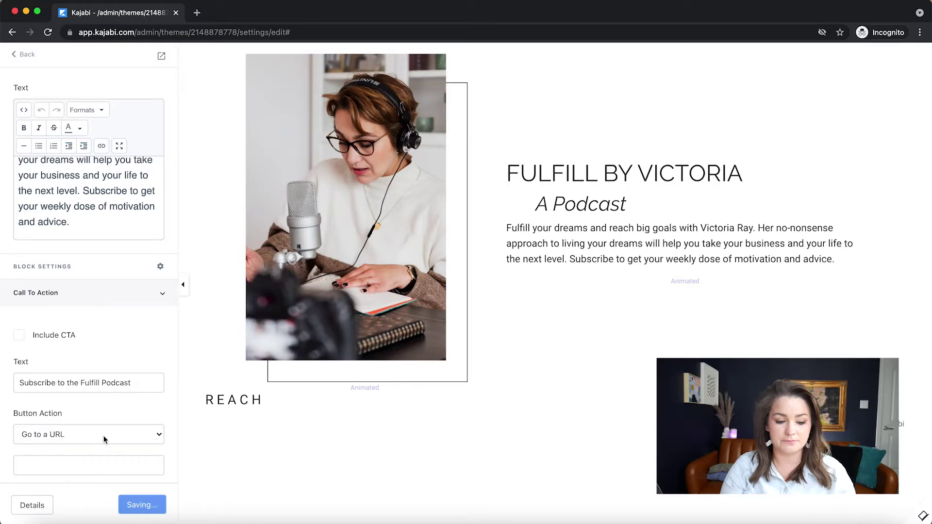
left_click(25, 55)
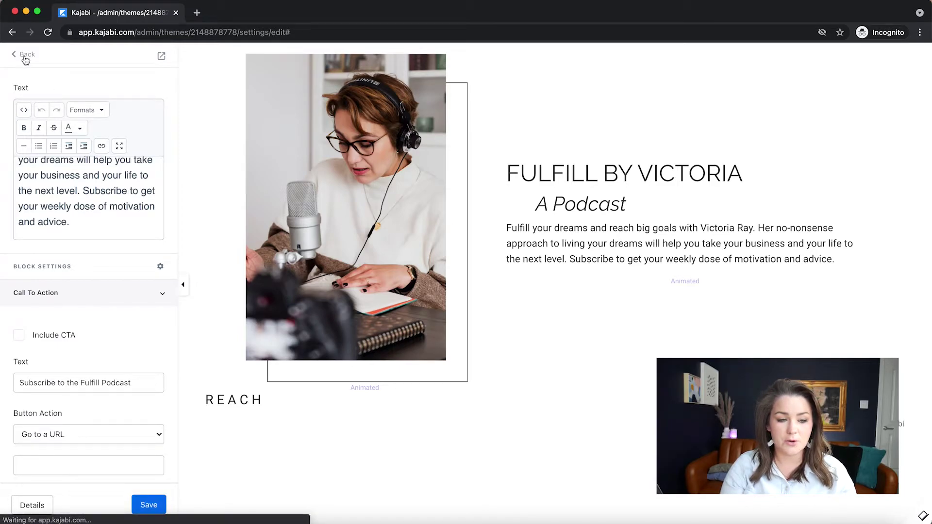
left_click(60, 199)
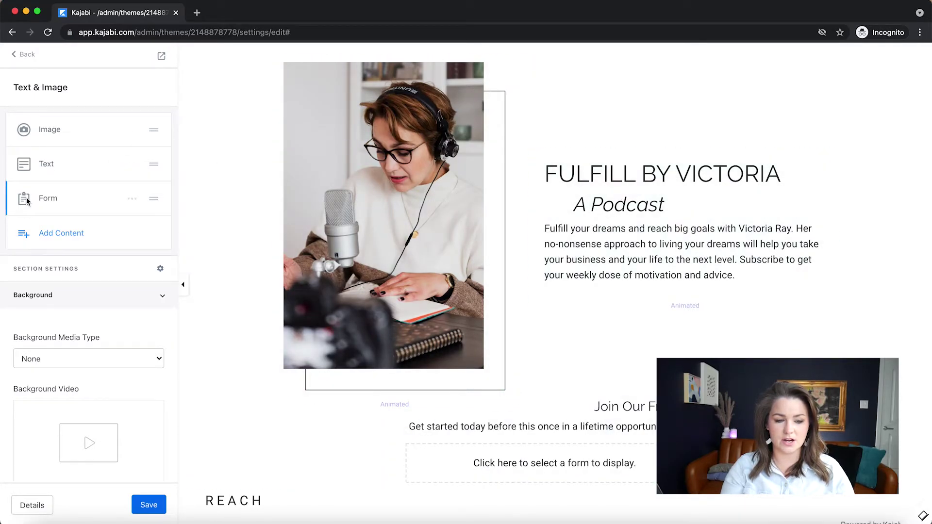
Place a Form block above the podcast text and attach the 'Lead Magnet - Title of Lead Magnet' form
left_click_drag(154, 165, 160, 194)
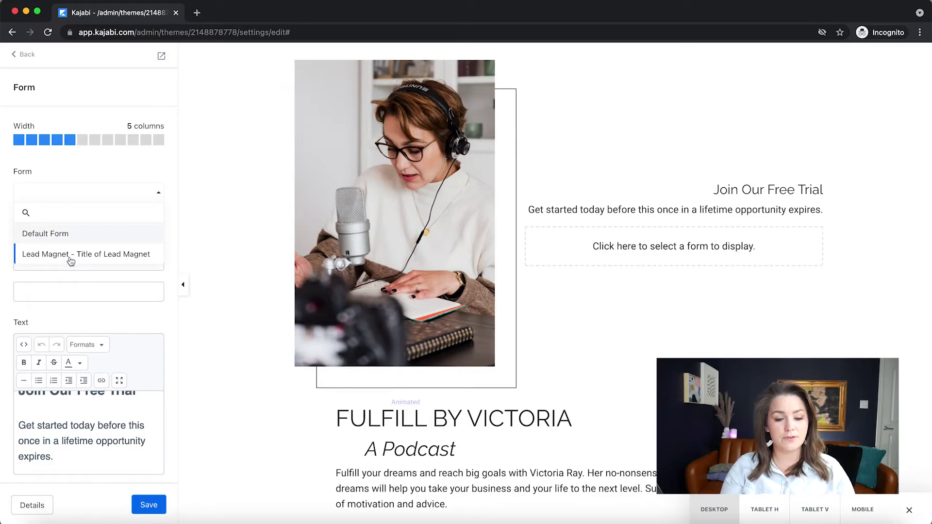
left_click(70, 258)
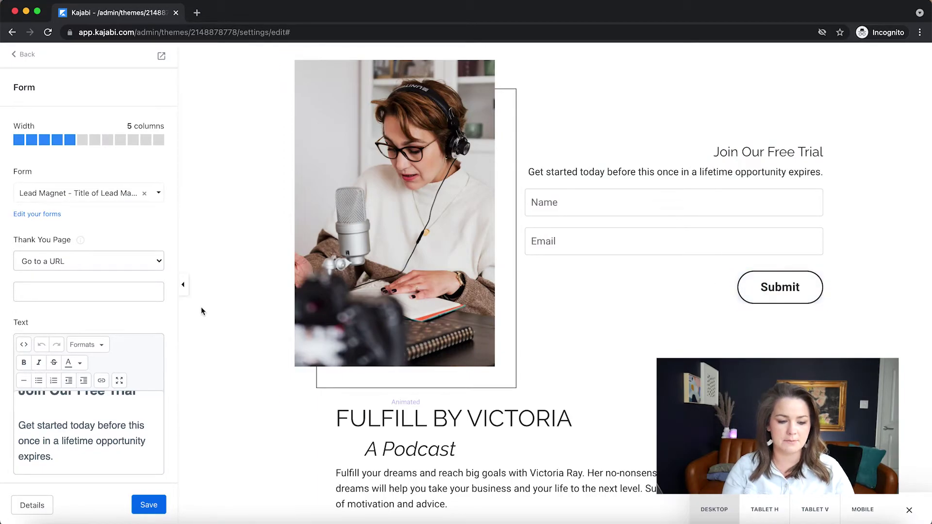
scroll(124, 284, "down", 10)
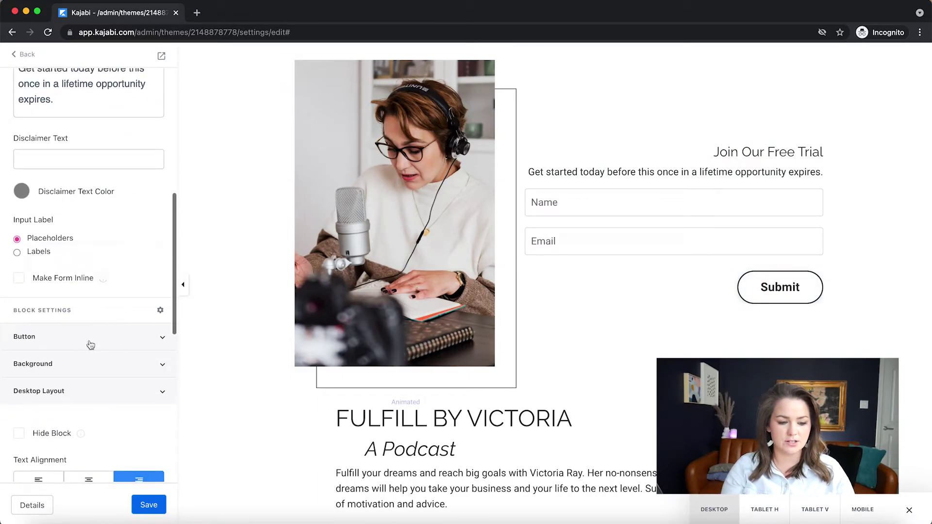
Change the form's Submit button label to 'I need this freebie!'
scroll(75, 385, "down", 3)
left_click(74, 252)
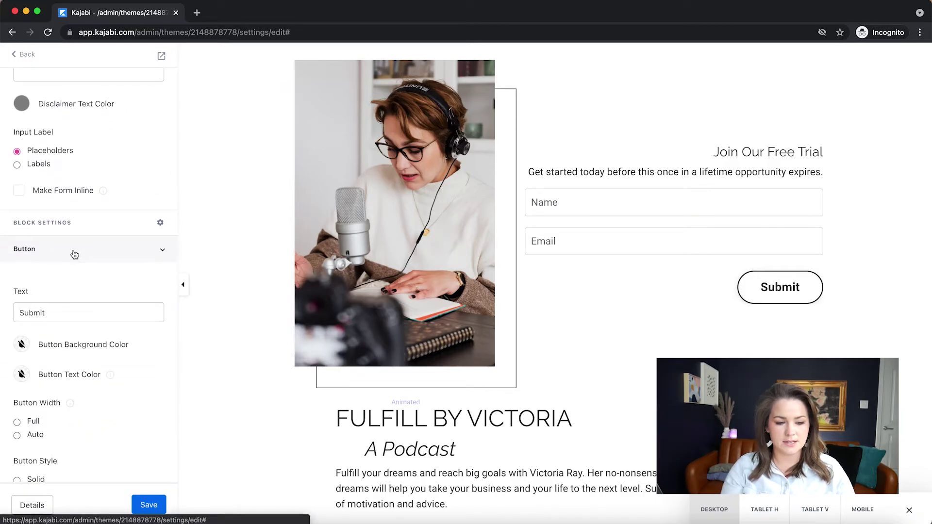
scroll(91, 342, "down", 5)
double_click(58, 162)
type("I ned")
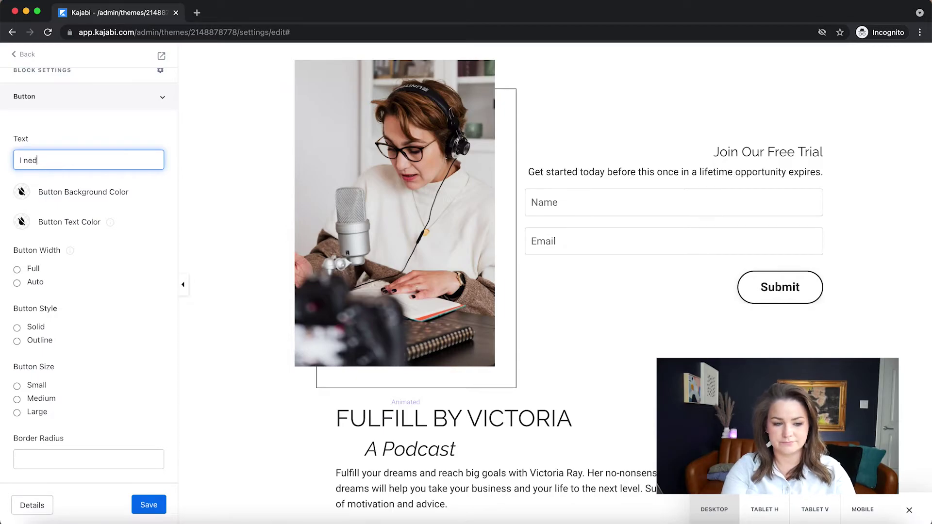
key("BackSpace")
type("ed this freebie!")
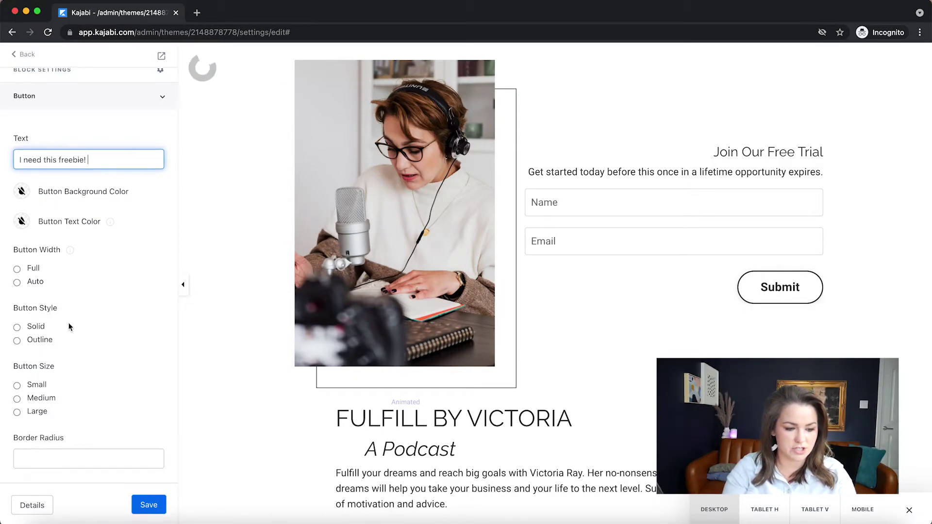
Make the button full width with an Outline style
scroll(68, 323, "down", 3)
scroll(69, 322, "up", 2)
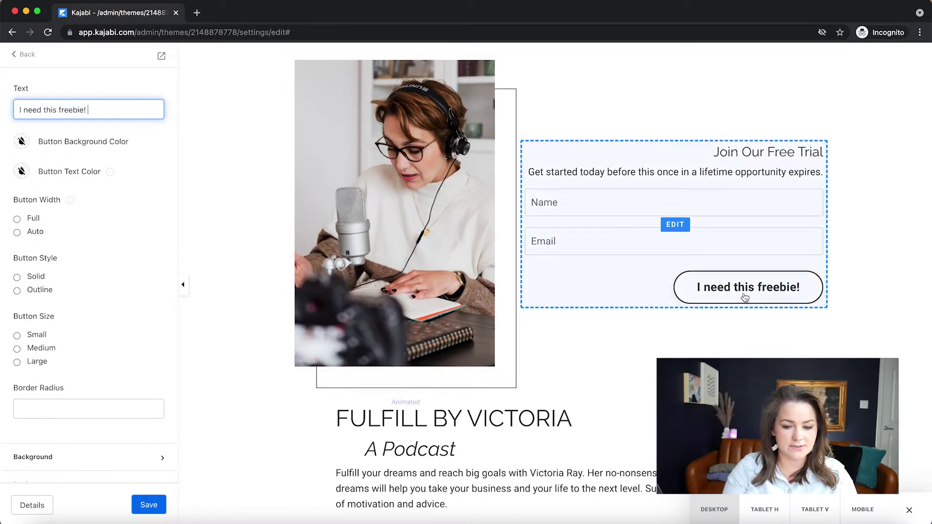
left_click(17, 219)
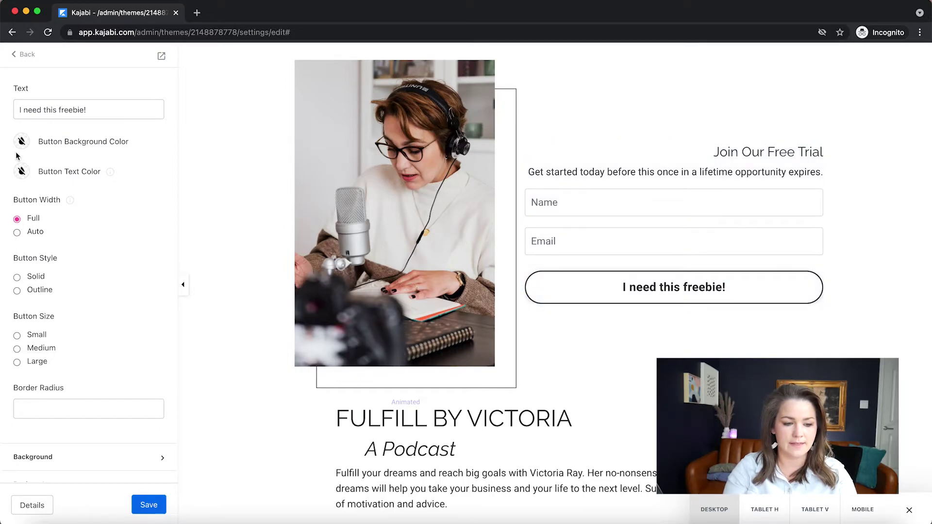
left_click(17, 291)
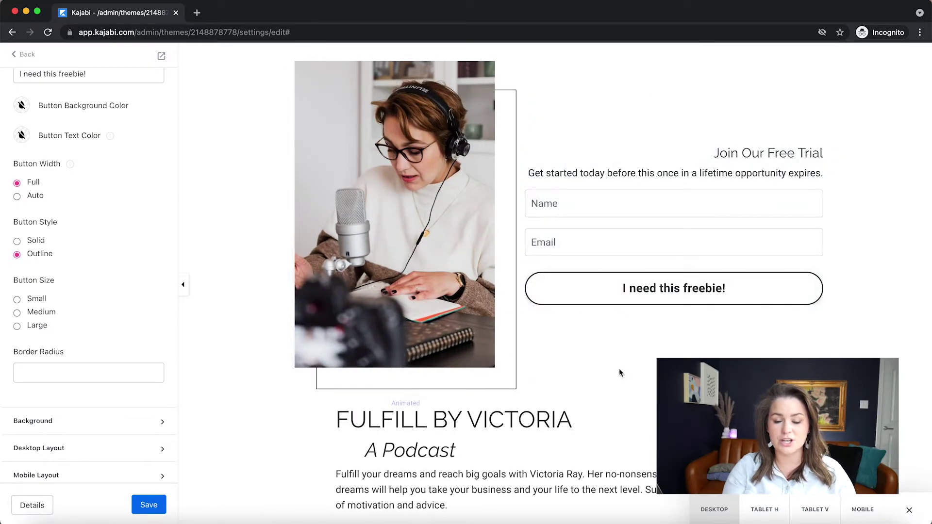
Back out of the editor to the landing pages list
left_click(23, 58)
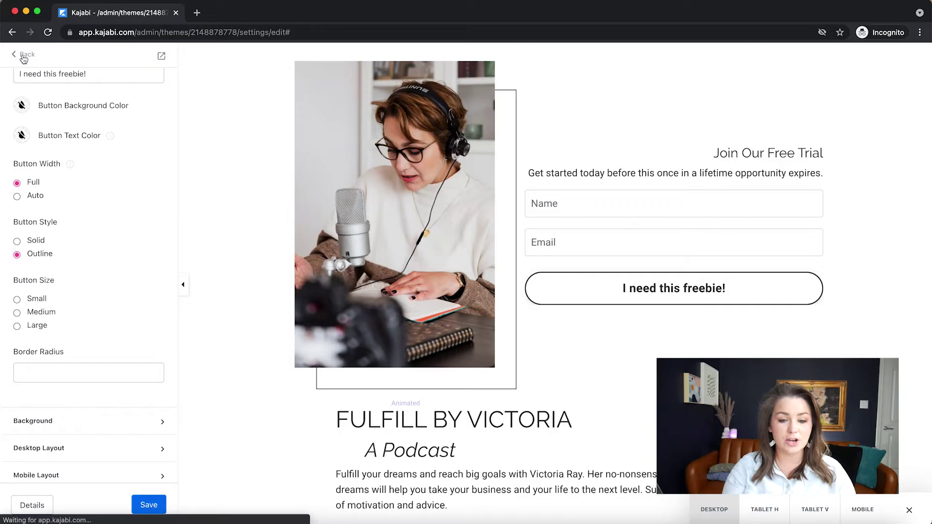
left_click(23, 58)
left_click(23, 59)
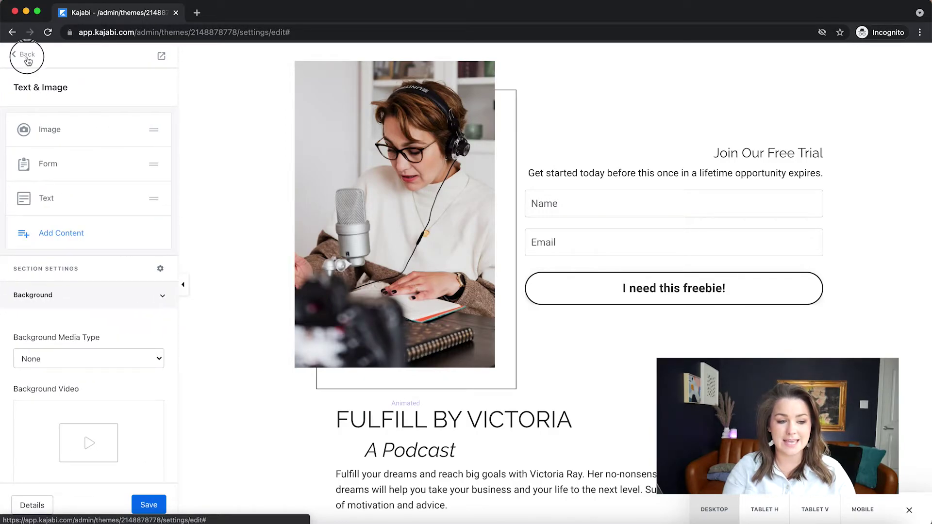
left_click(27, 60)
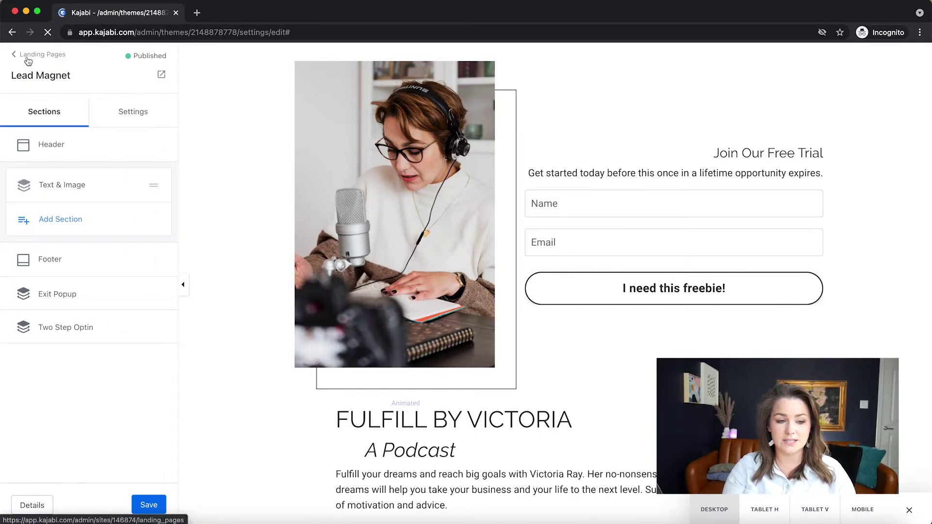
Duplicate the Lead Magnet landing page from its actions menu, creating Lead Magnet 1
left_click(830, 279)
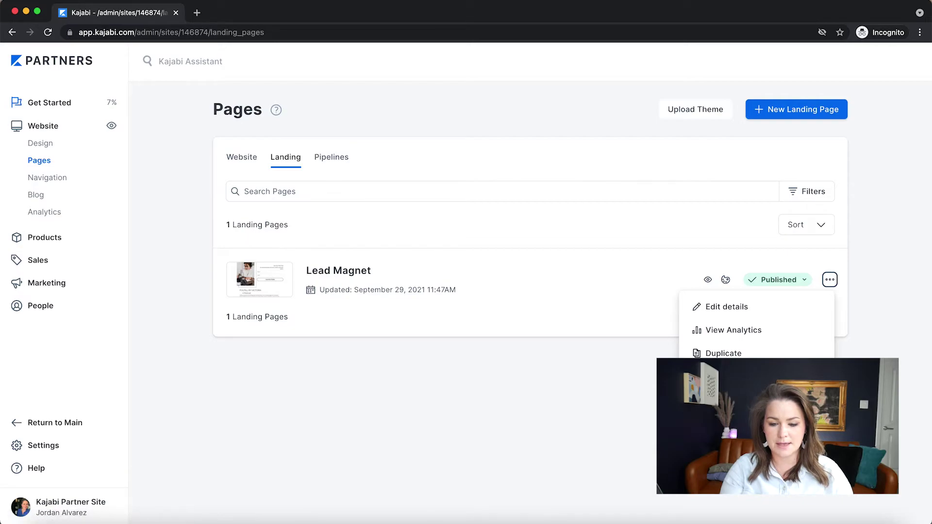
left_click(830, 281)
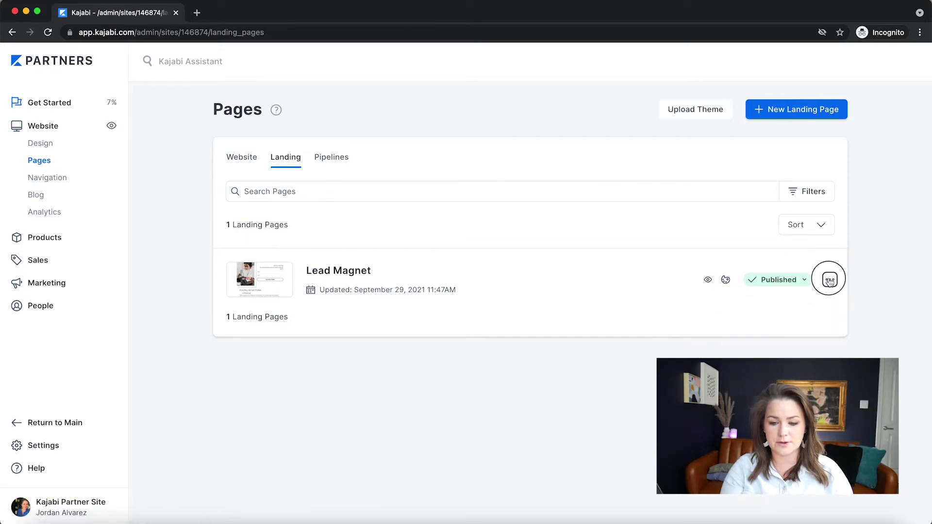
left_click(829, 280)
left_click(729, 352)
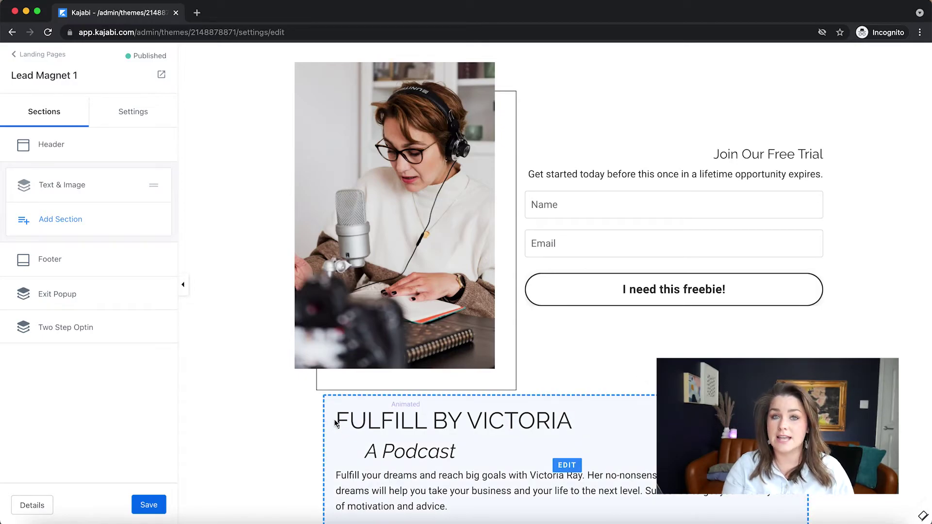
Delete the sign-up form block from the copied page
left_click(574, 200)
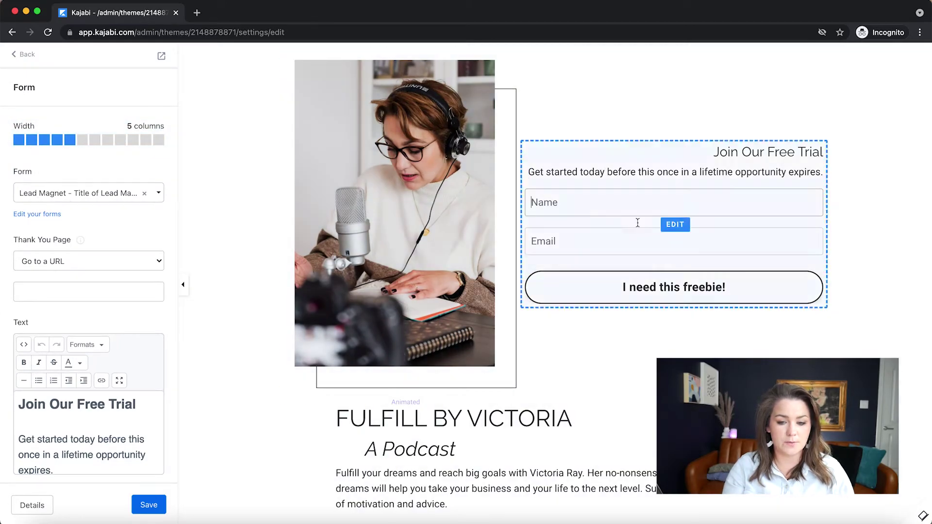
scroll(19, 366, "down", 4)
scroll(18, 369, "down", 5)
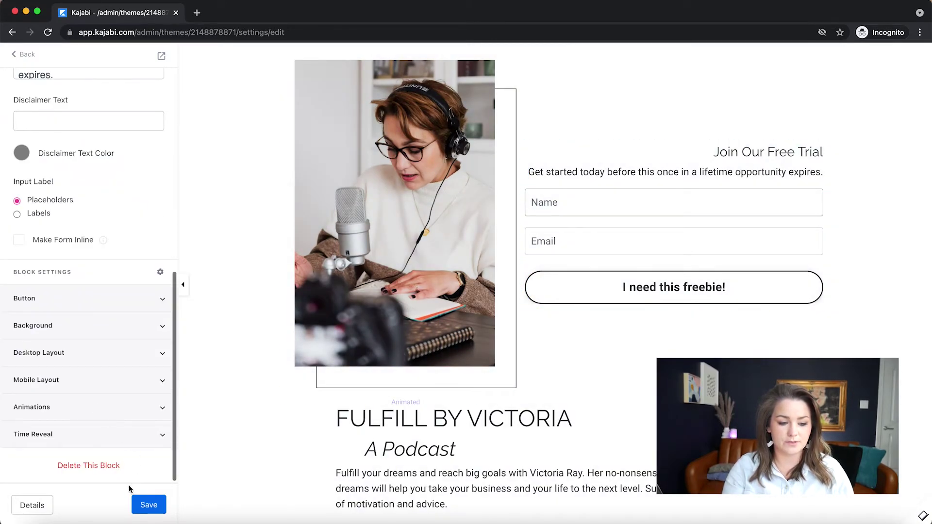
left_click(115, 465)
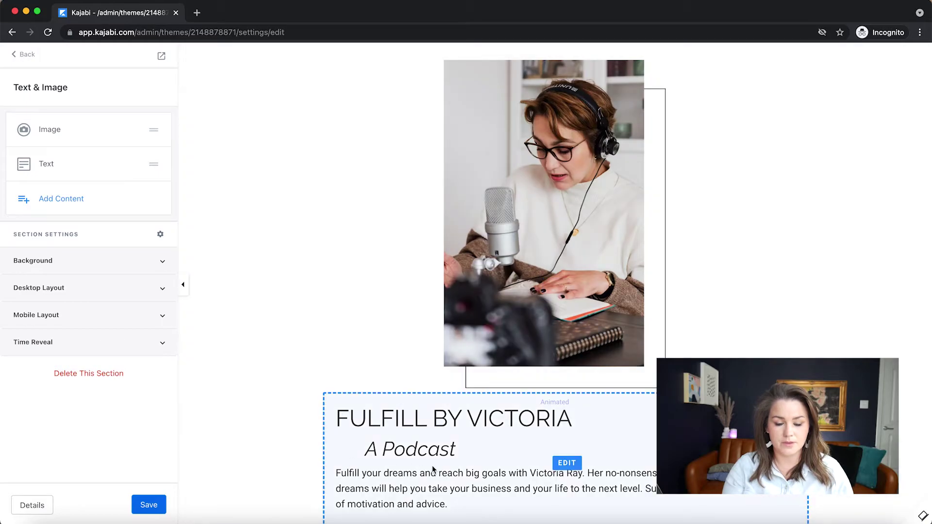
Delete the podcast photo block from the section
left_click(555, 223)
scroll(51, 260, "down", 4)
scroll(51, 260, "down", 5)
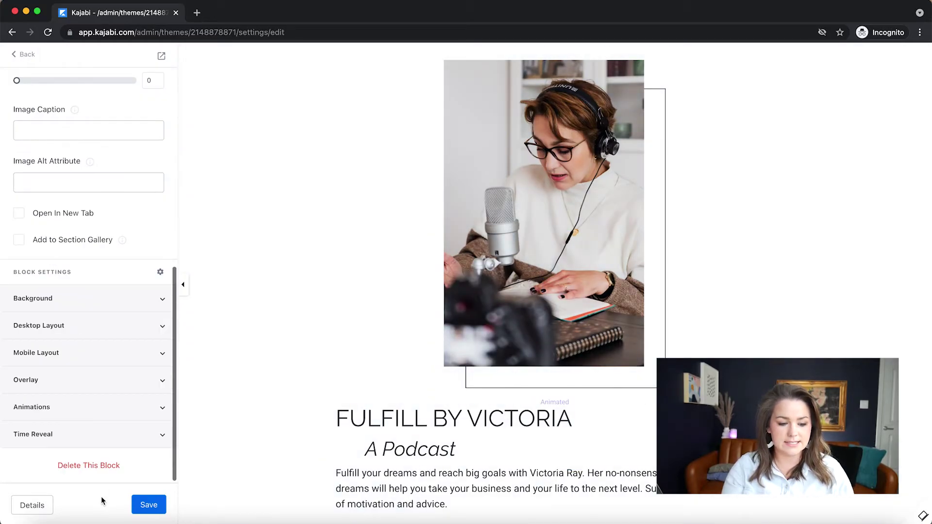
left_click(97, 465)
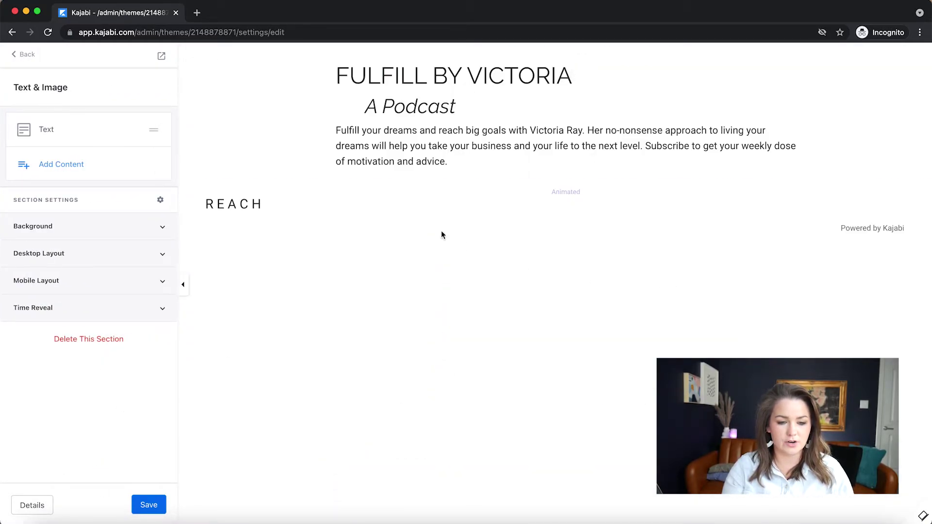
Remove the FULFILL BY VICTORIA heading and podcast subtitle from the text block
left_click(469, 127)
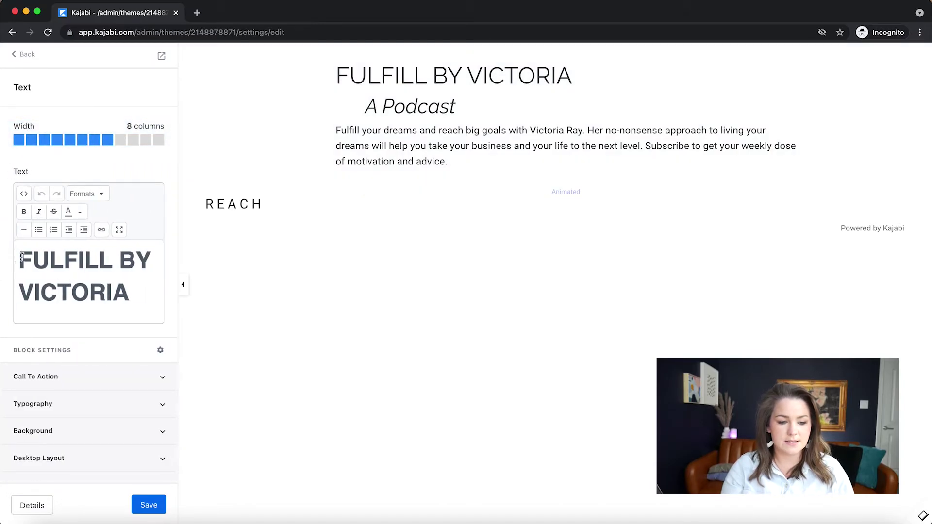
left_click_drag(19, 257, 87, 303)
key("BackSpace")
Enable the text block's call-to-action button and label it 'Your Free Download'
scroll(88, 304, "down", 3)
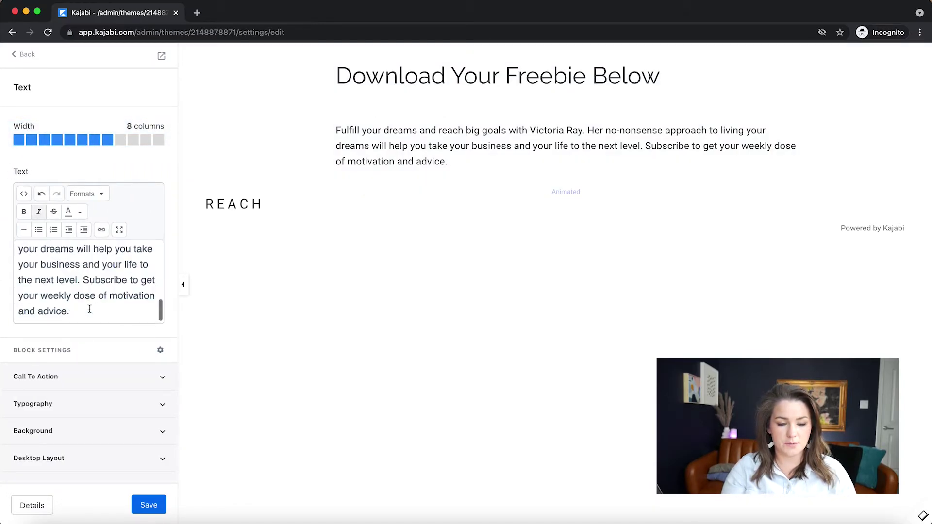
left_click(47, 378)
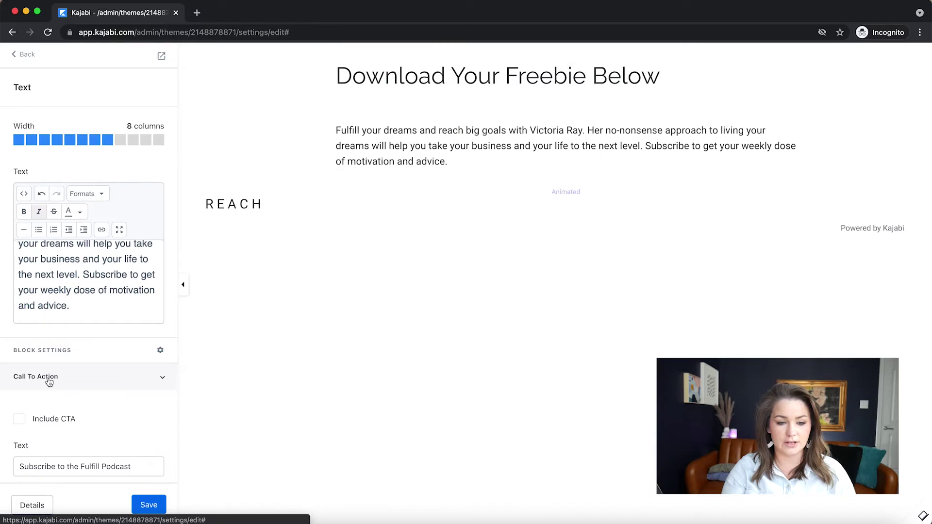
scroll(48, 383, "down", 4)
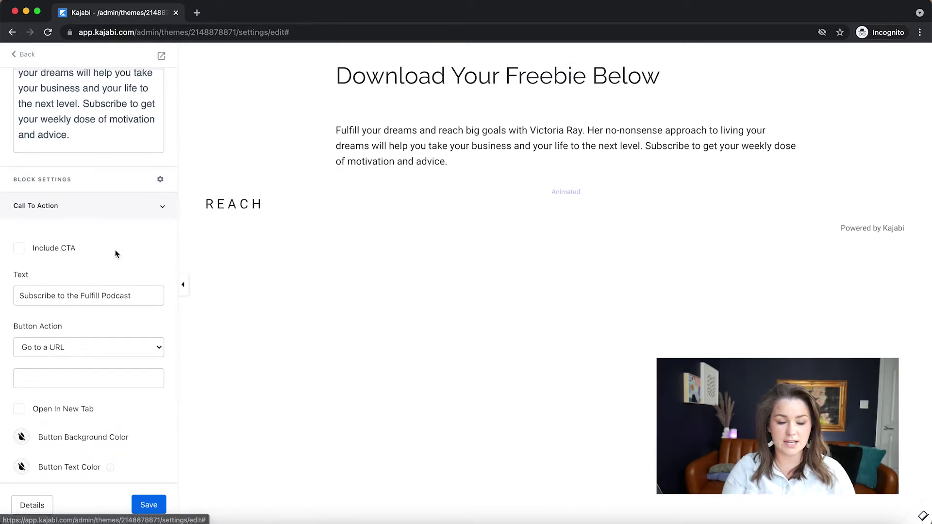
scroll(115, 249, "down", 1)
scroll(115, 250, "down", 1)
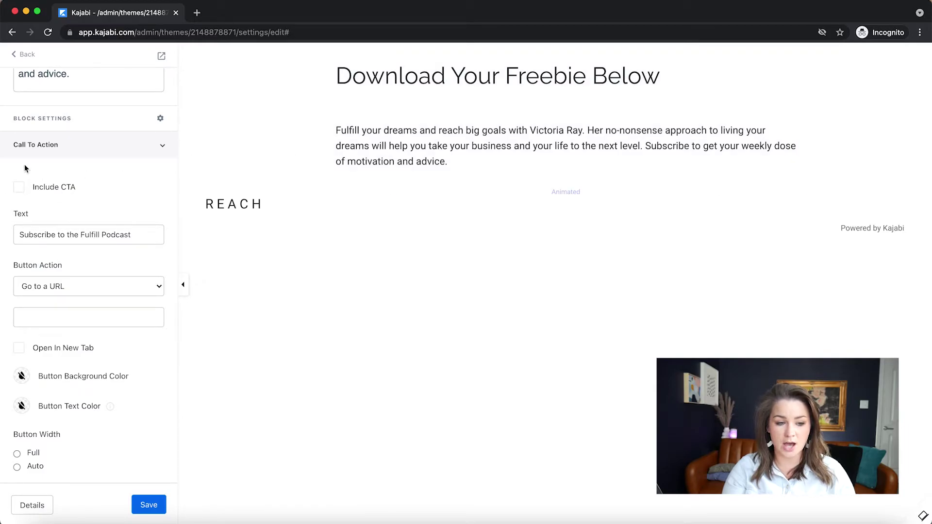
left_click(20, 189)
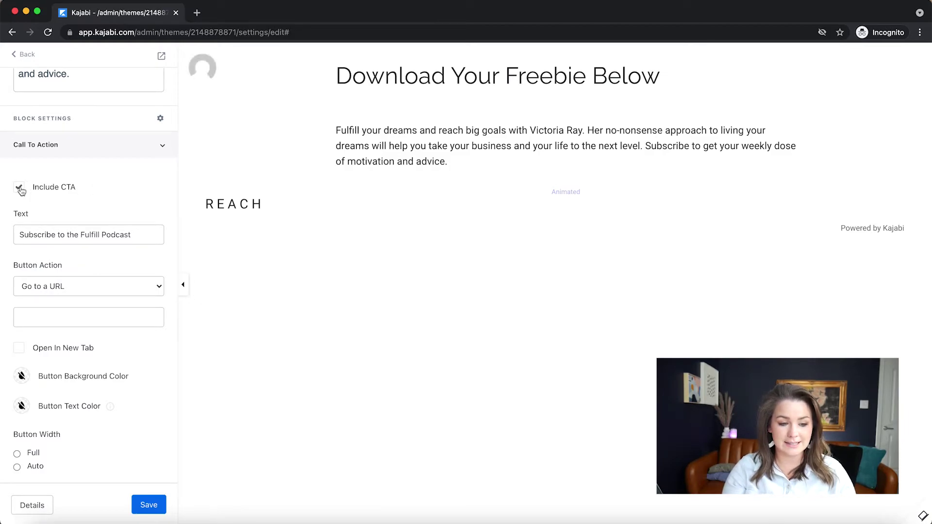
scroll(102, 203, "down", 2)
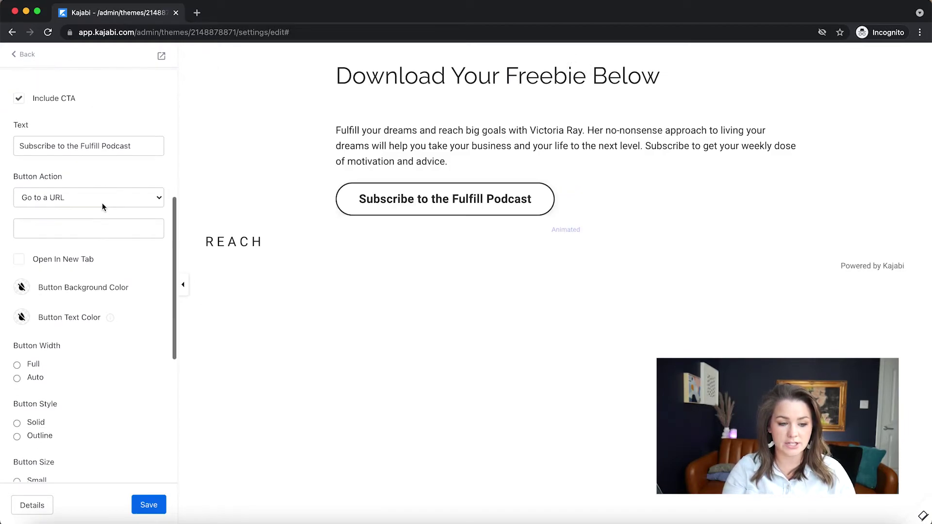
triple_click(136, 148)
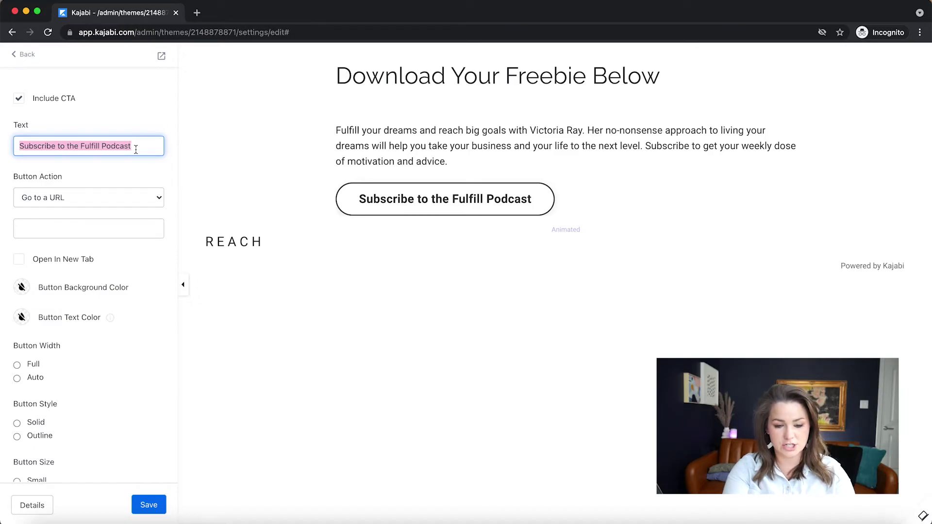
type("Fr")
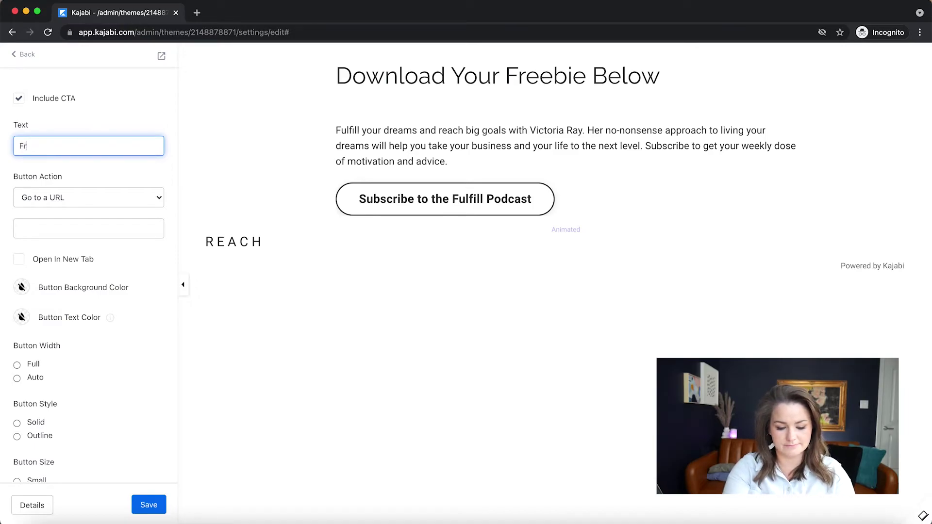
type("ee Download")
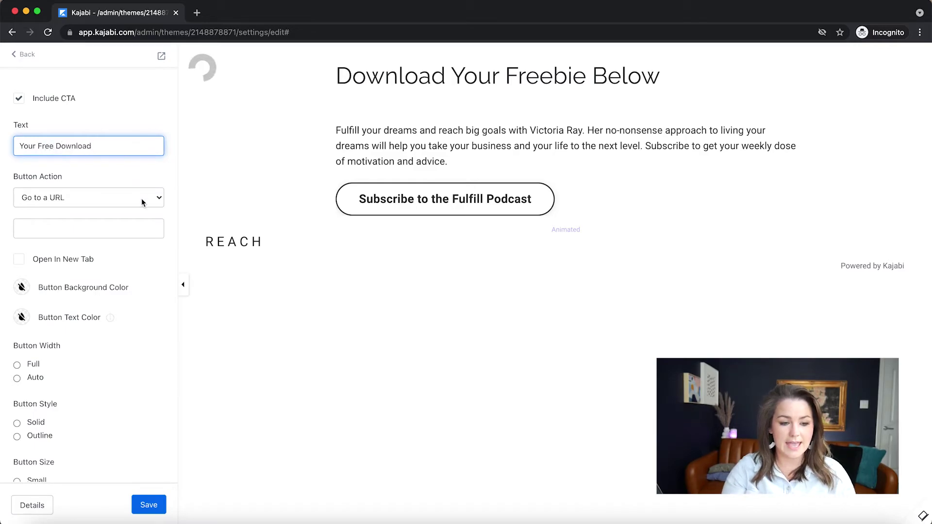
Set the button action to Download a file and save the page
left_click(142, 198)
left_click(44, 194)
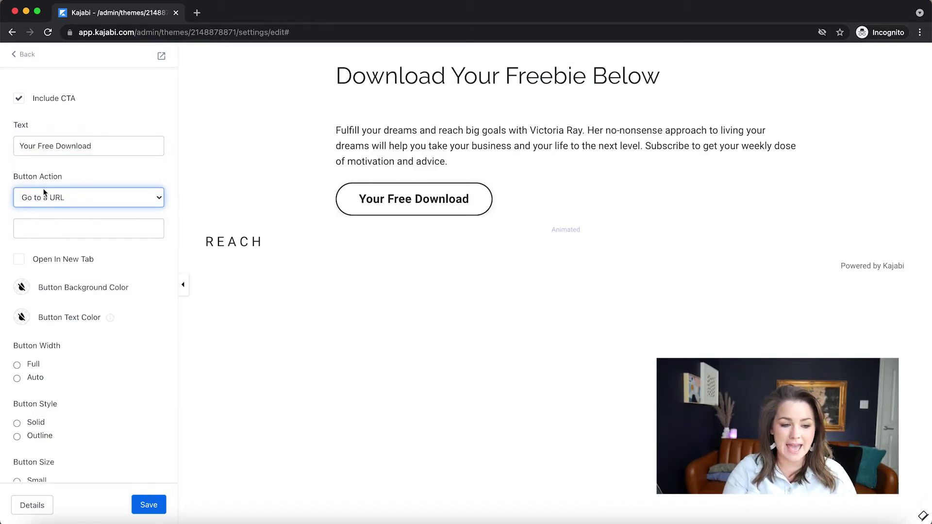
left_click(139, 201)
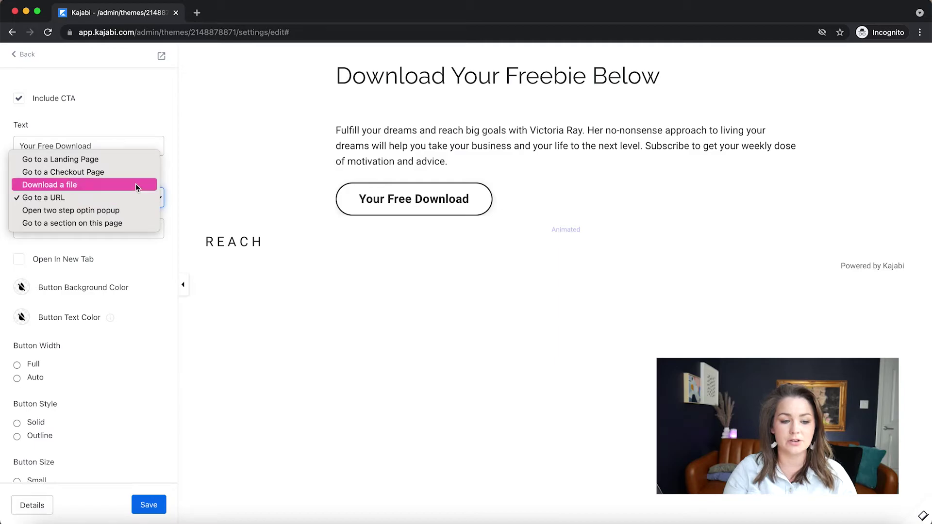
left_click(136, 185)
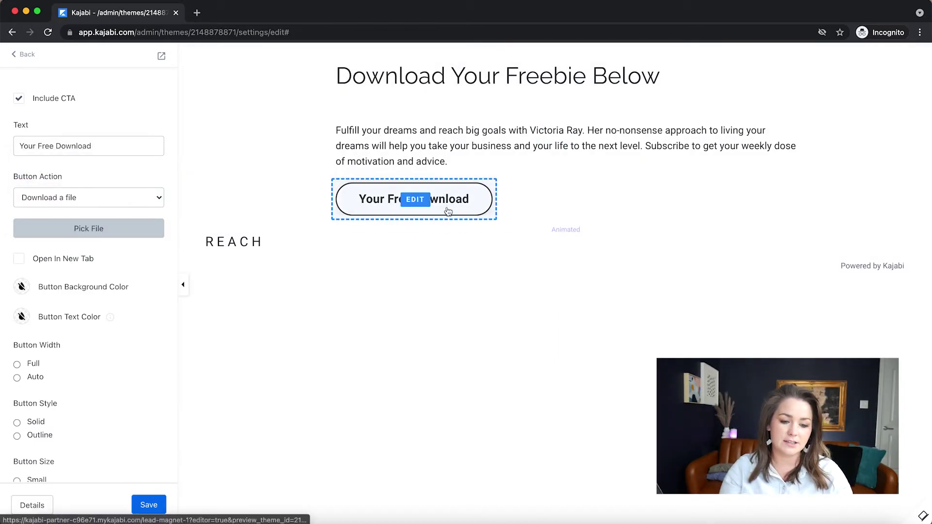
left_click(144, 505)
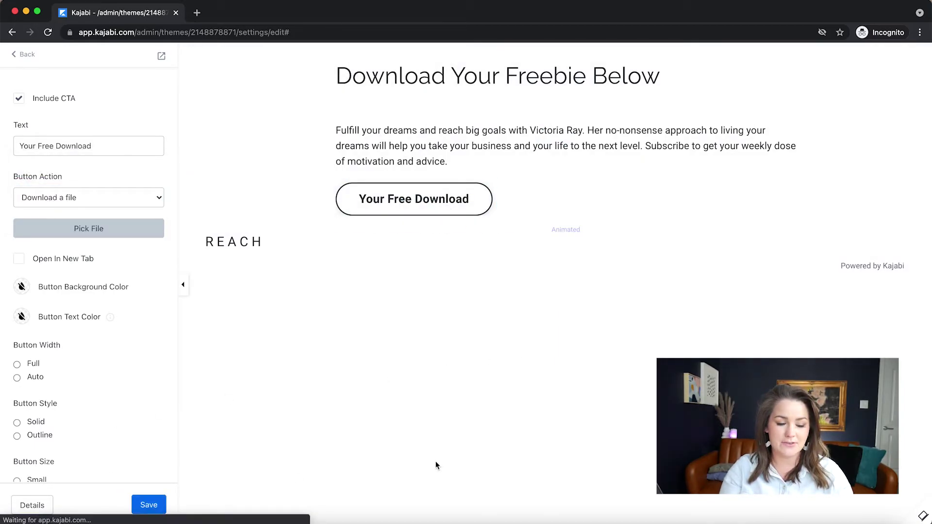
left_click(22, 56)
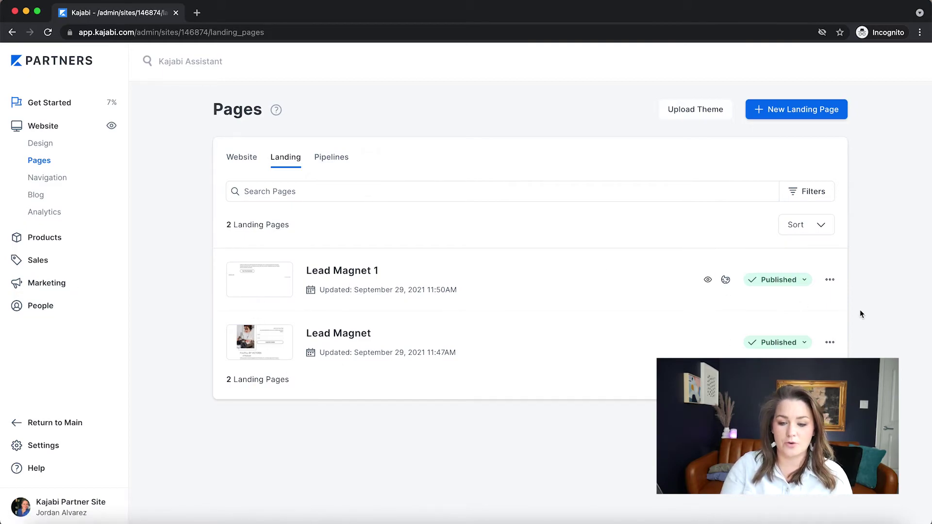
Retitle the Lead Magnet 1 page 'Free Download for Subscribers' through its Edit details
left_click(830, 279)
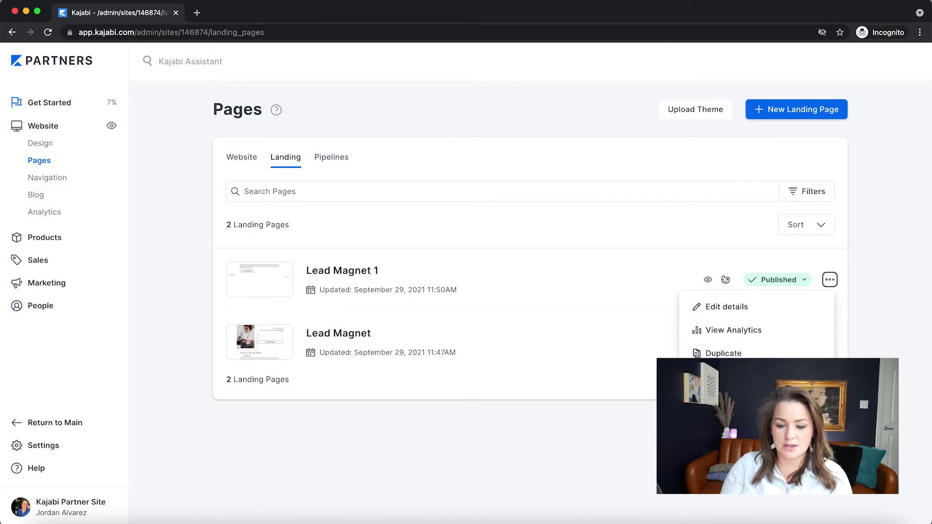
left_click(718, 311)
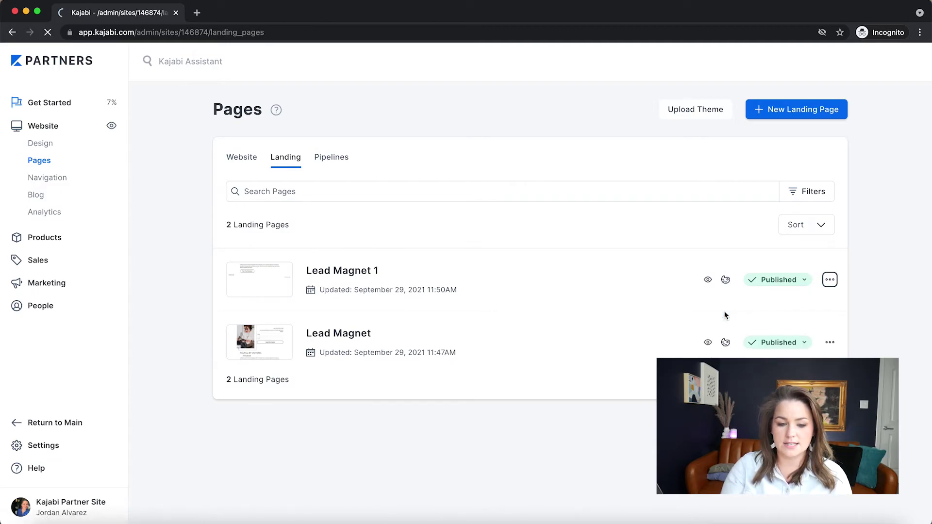
triple_click(523, 189)
type("G")
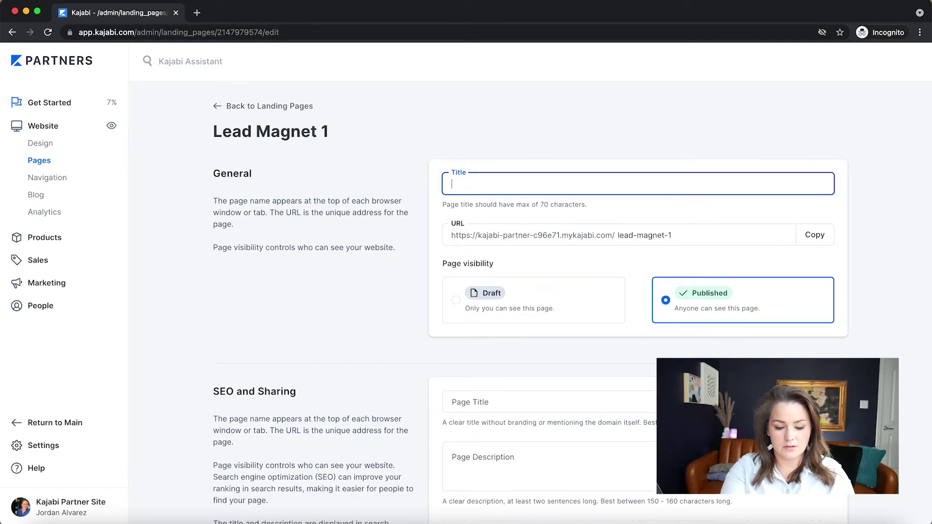
type("Free Download")
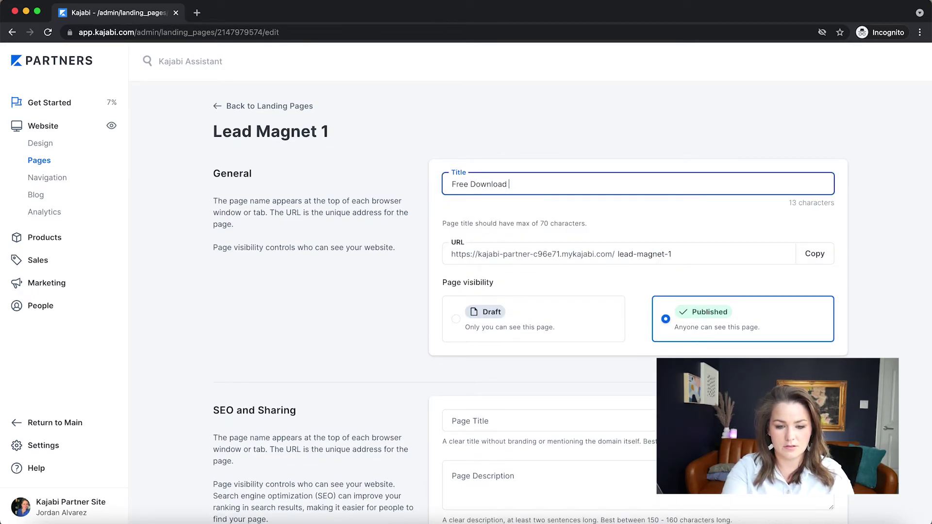
type(" for Subscribers")
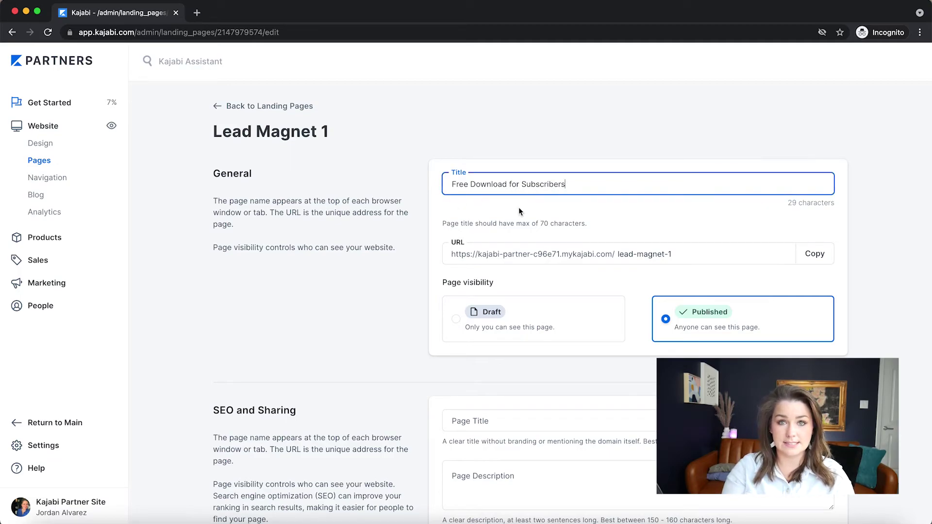
scroll(401, 301, "down", 5)
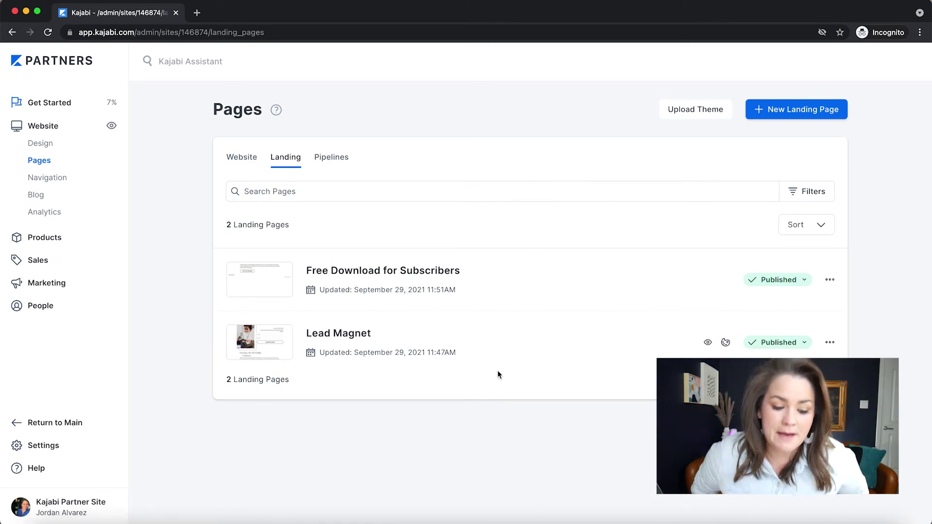
Set the Lead Magnet form's thank-you page to the Free Download for Subscribers landing page, save, and preview
left_click(350, 334)
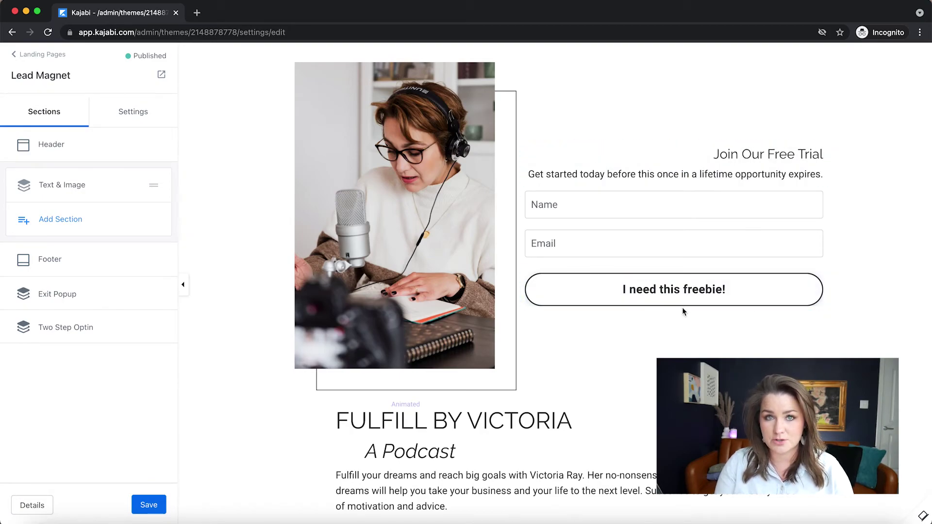
left_click(694, 309)
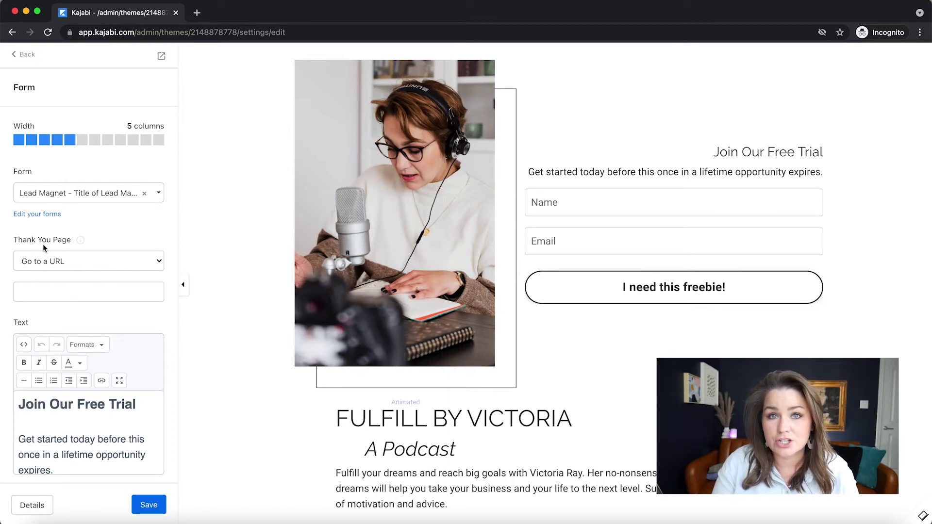
left_click(115, 262)
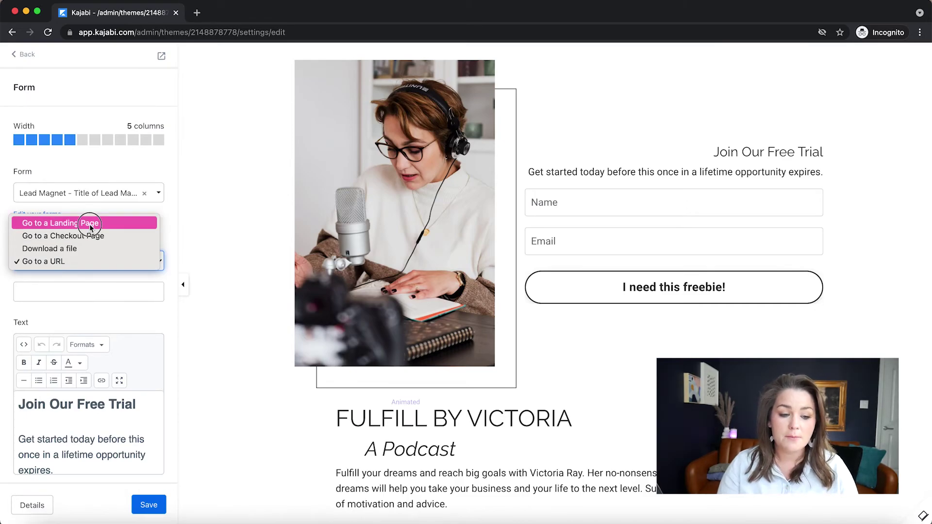
left_click(89, 224)
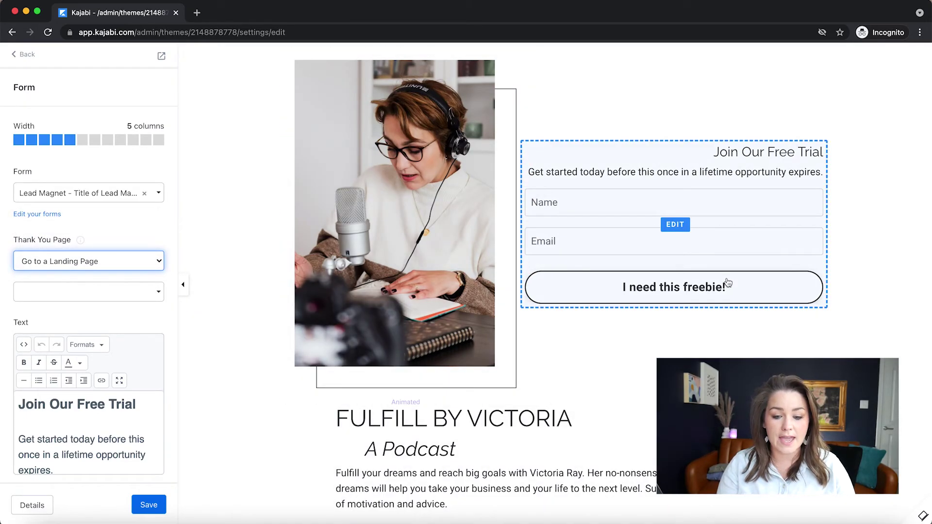
left_click(115, 293)
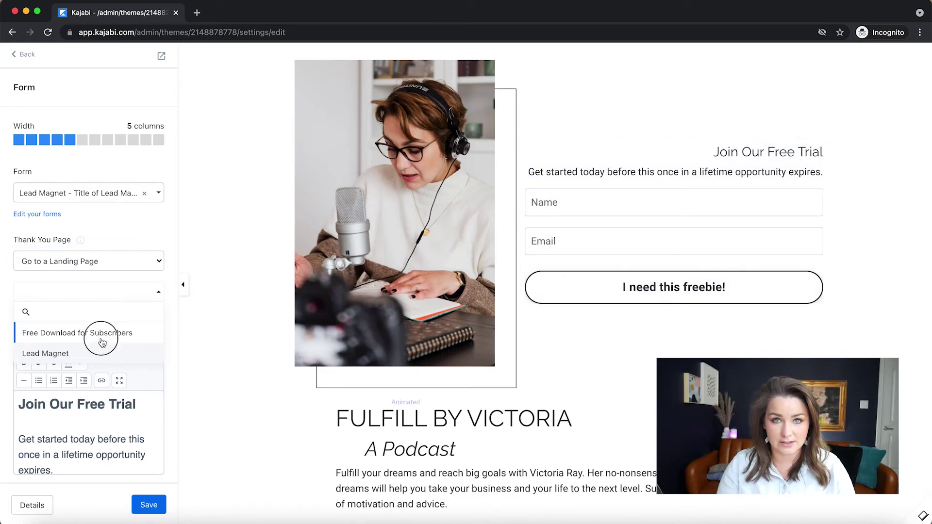
left_click(100, 335)
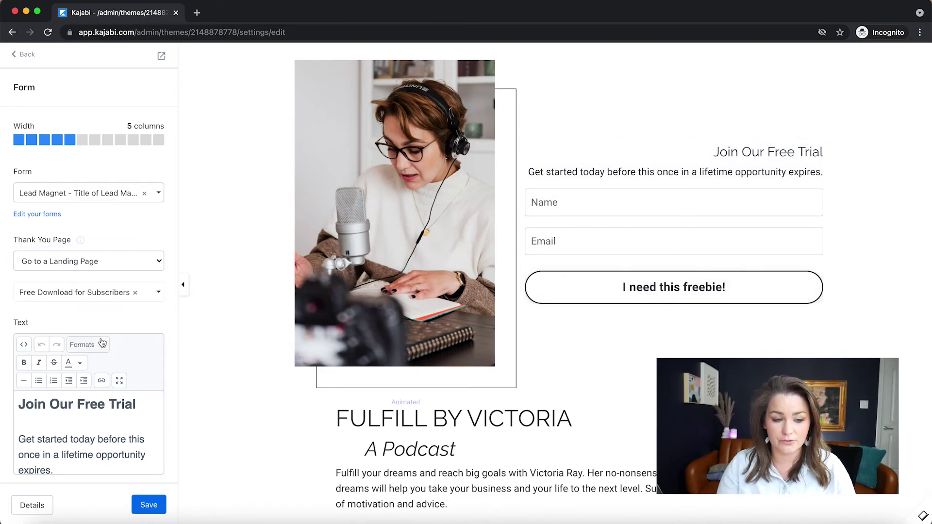
left_click(149, 510)
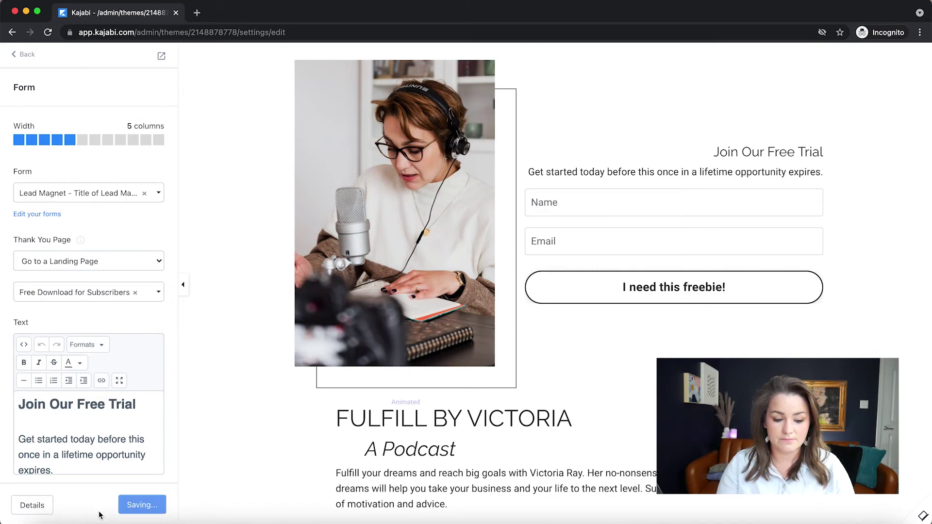
left_click(162, 58)
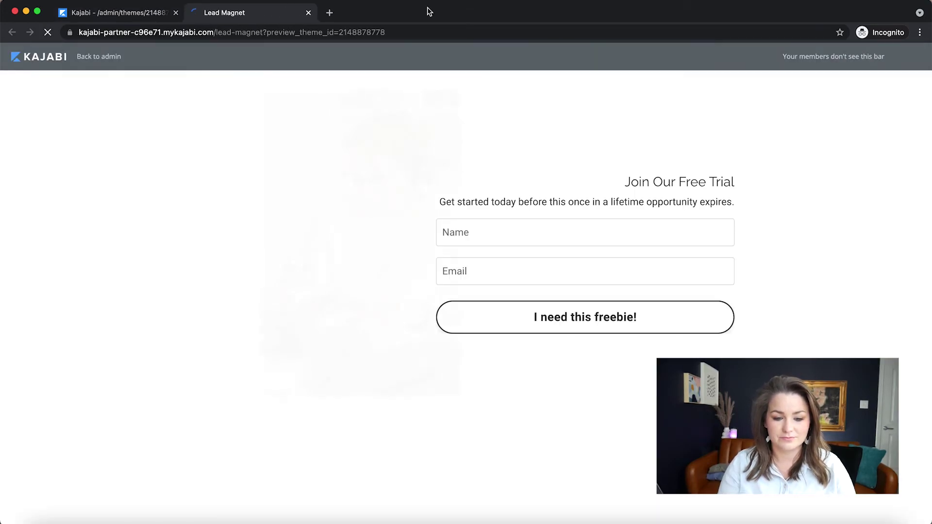
Fill the preview's signup form with the name 'test' and a test e-mail address
left_click(499, 235)
type("test")
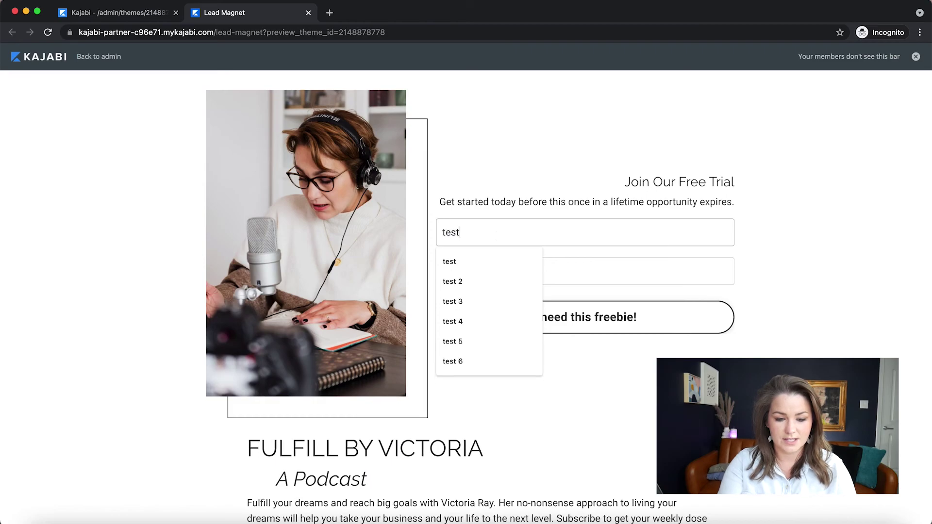
key("Tab")
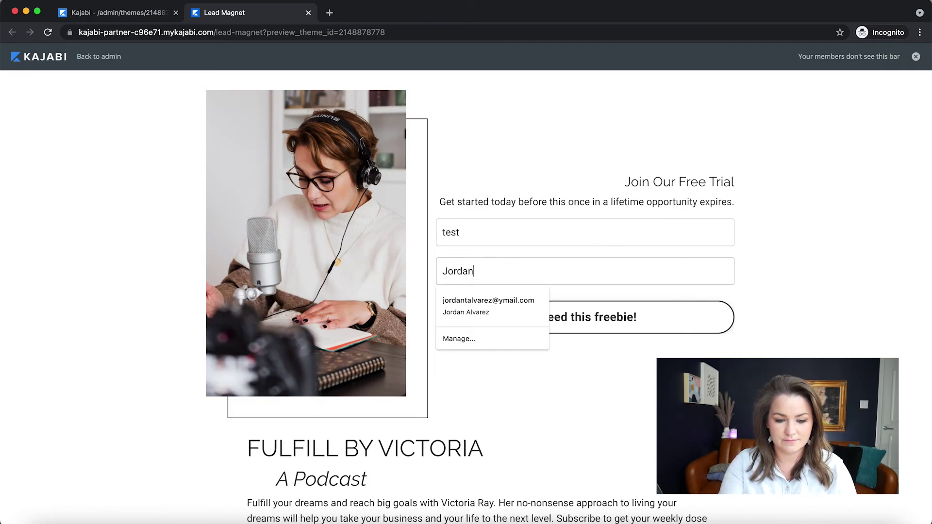
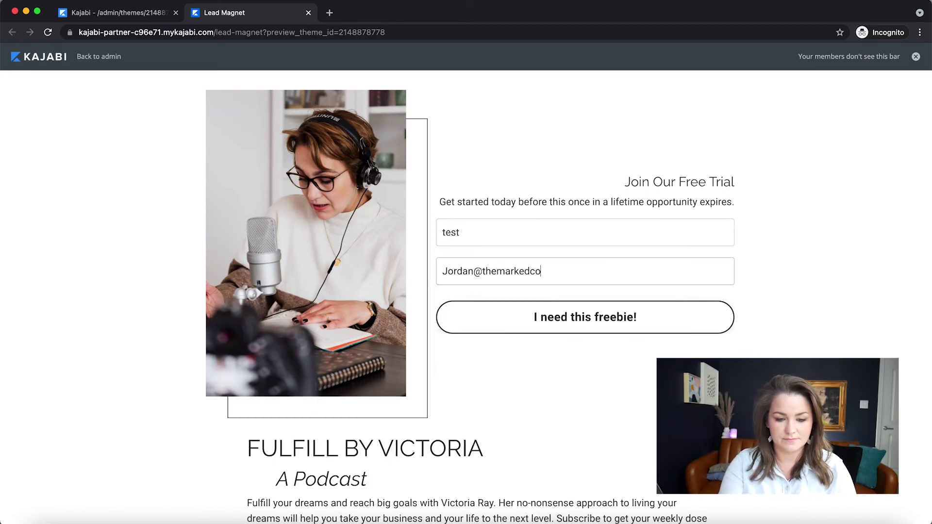